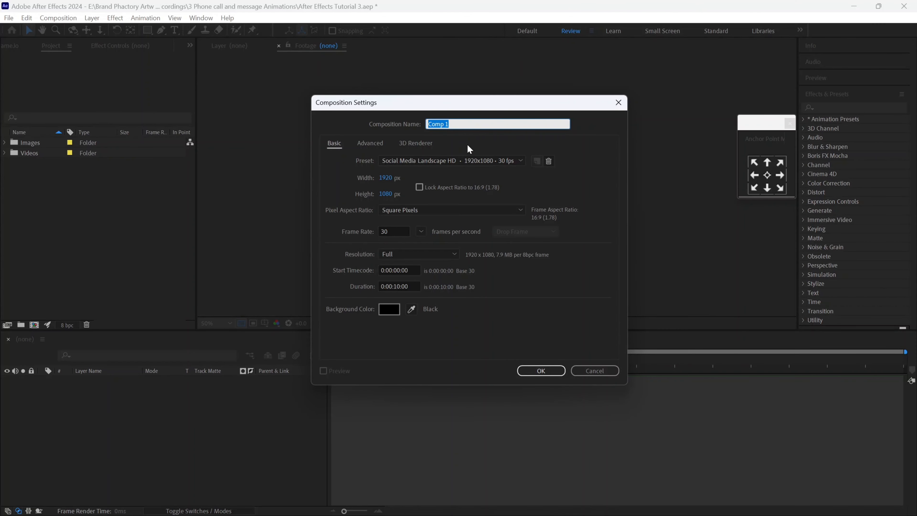
Create a composition named Video Call Animation and place the 8136218 video from the Videos folder in it
type("Video Call Animation")
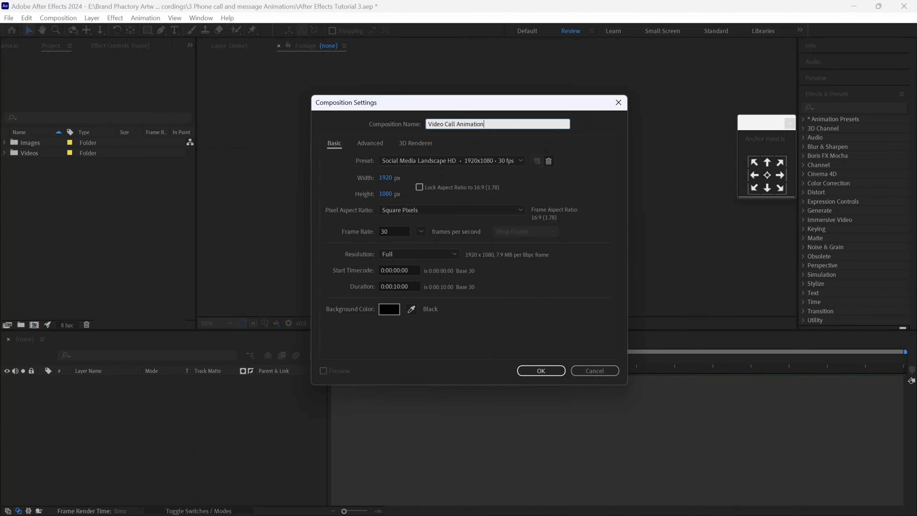
key("Return")
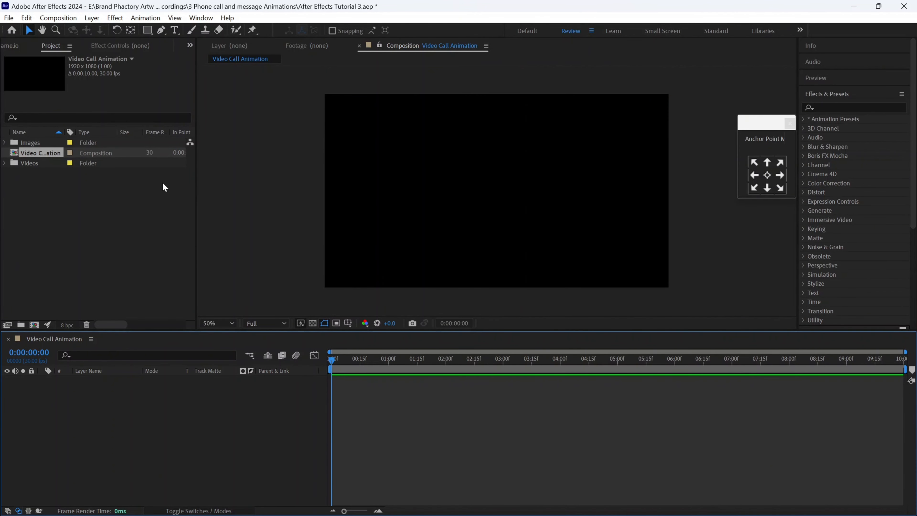
double_click(41, 165)
left_click(41, 173)
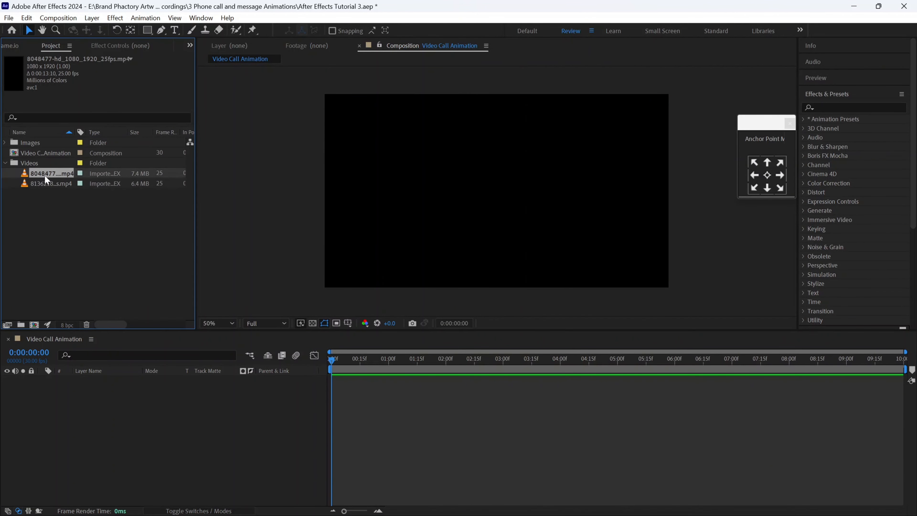
left_click(47, 182)
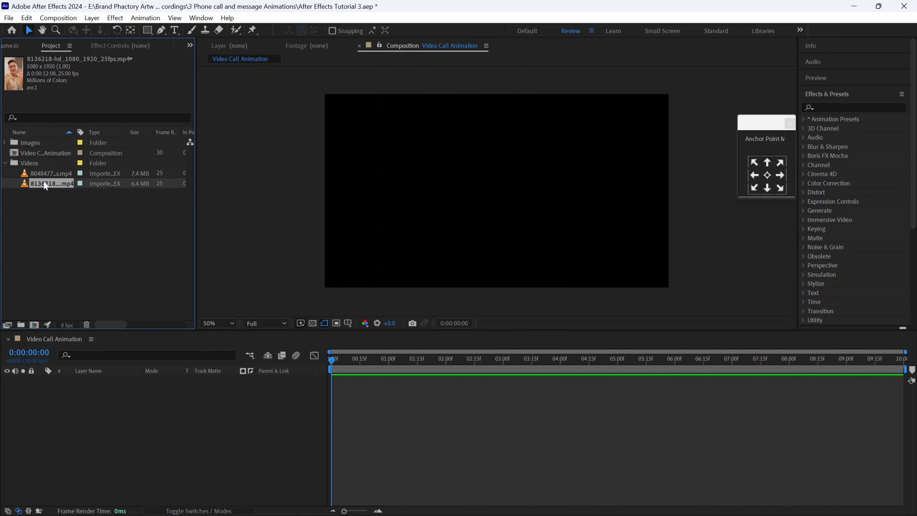
left_click_drag(44, 181, 502, 197)
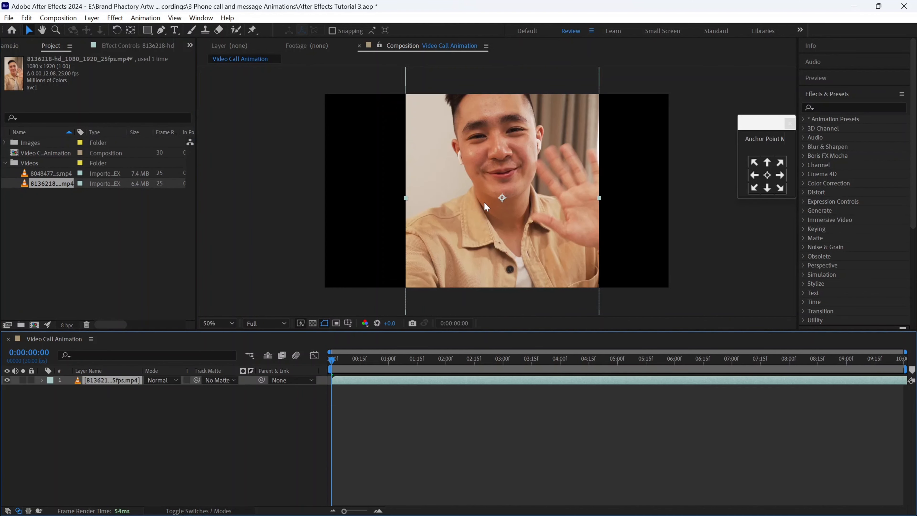
Scale the video layer to 195% and shift it downward in the frame so it works as a full-width background
scroll(466, 220, "down", 1)
key("s")
left_click_drag(161, 389, 197, 389)
left_click_drag(492, 188, 492, 211)
Apply Gaussian Blur to the background video with a blurriness of 40
left_click(838, 107)
type("gau")
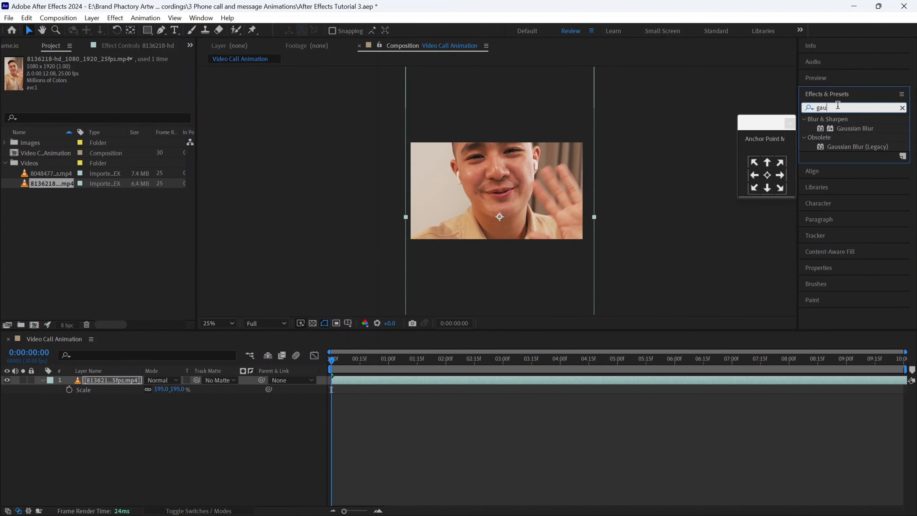
left_click_drag(855, 128, 524, 179)
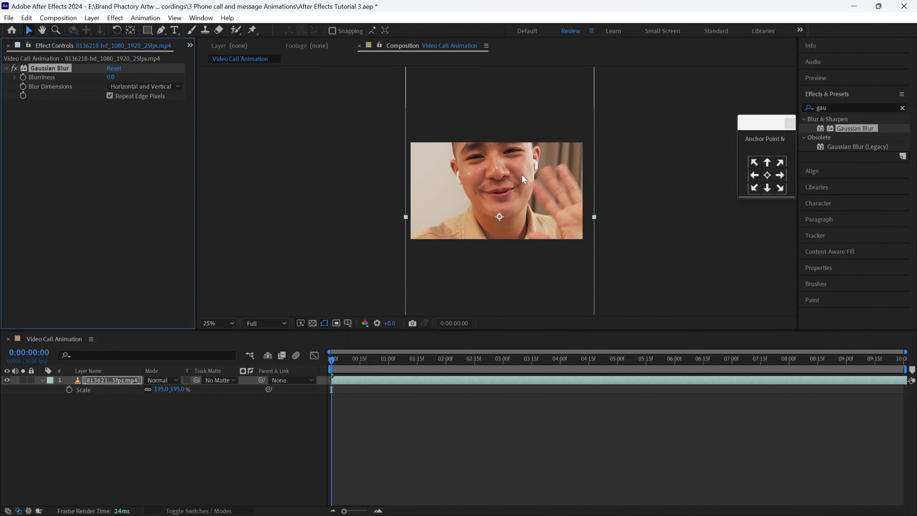
left_click(112, 76)
type("20")
key("Return")
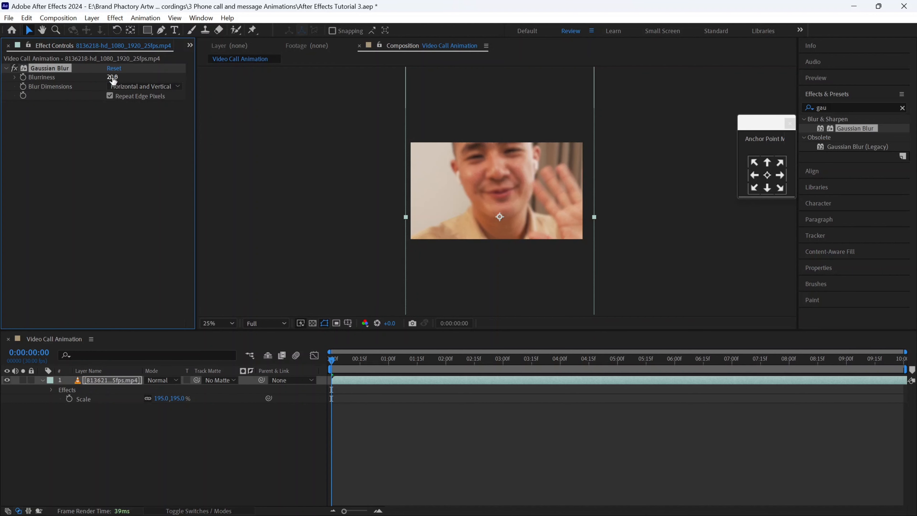
left_click(112, 77)
type("30")
key("Return")
left_click(112, 77)
key("Return")
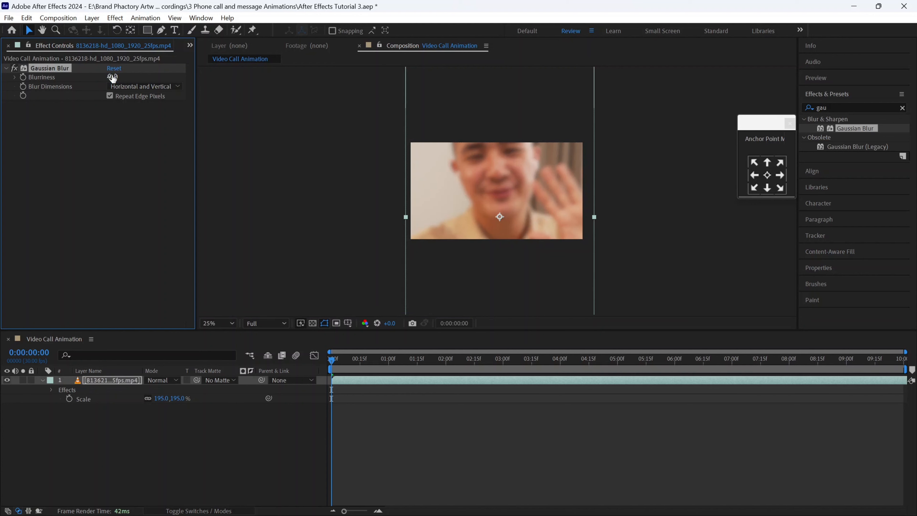
left_click(43, 381)
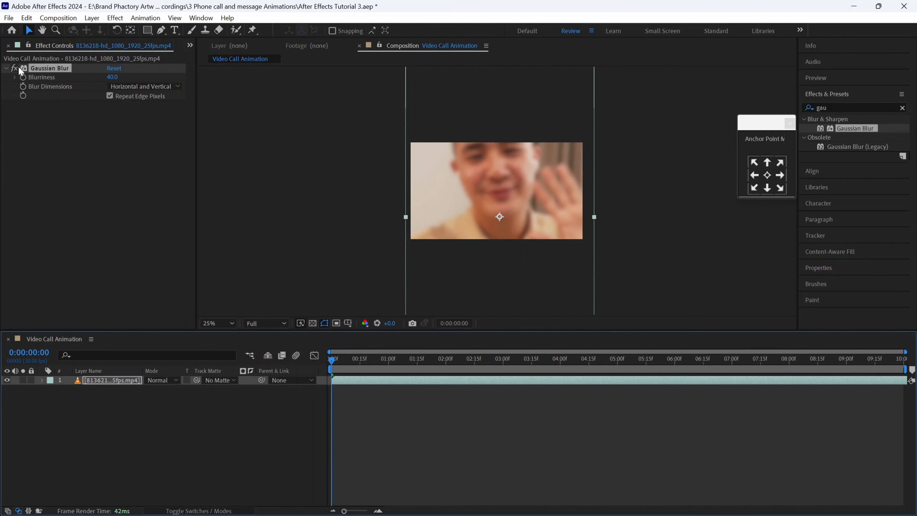
Add a comp-sized dark blue solid above the background video and set its opacity to 18%
right_click(139, 411)
mouse_move(184, 274)
left_click(314, 307)
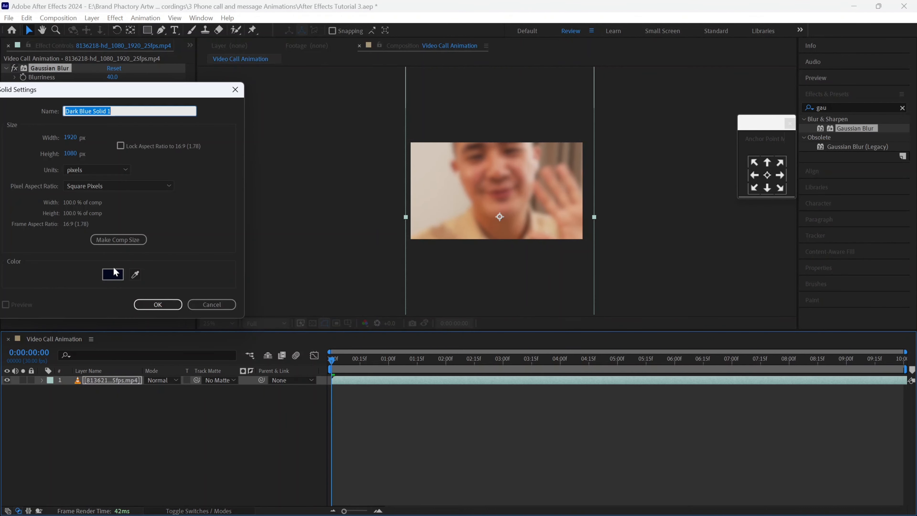
left_click(156, 306)
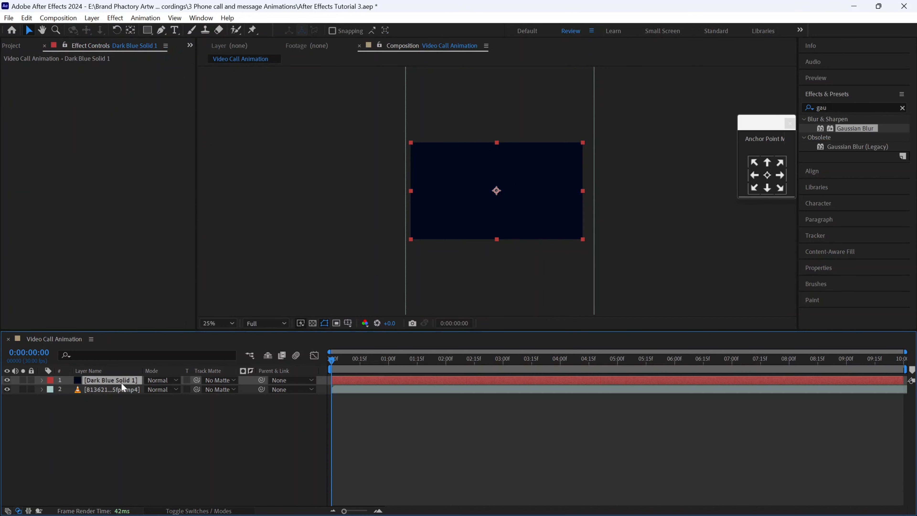
key("t")
left_click_drag(150, 389, 108, 389)
left_click(43, 380)
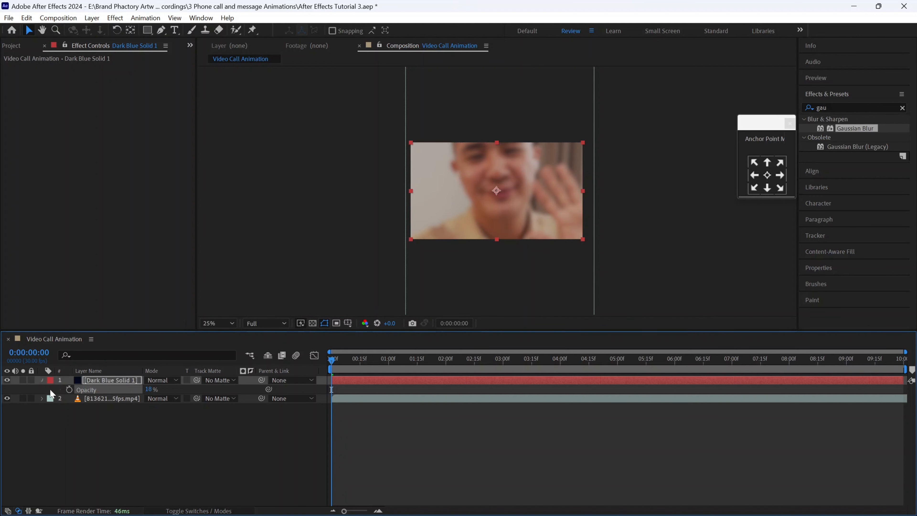
left_click(50, 397)
Place Phone-01.png from the Images folder in the composition and scale it to 55%
left_click(21, 49)
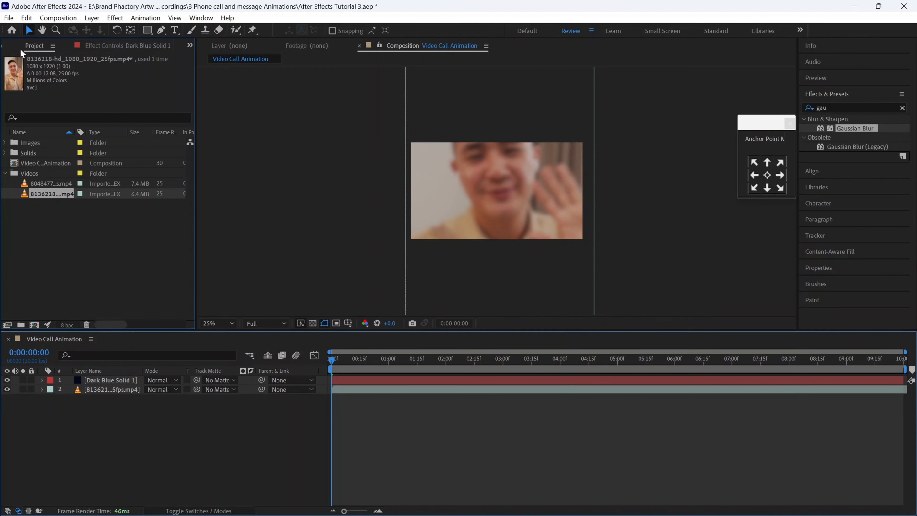
left_click(6, 143)
left_click_drag(50, 193, 505, 190)
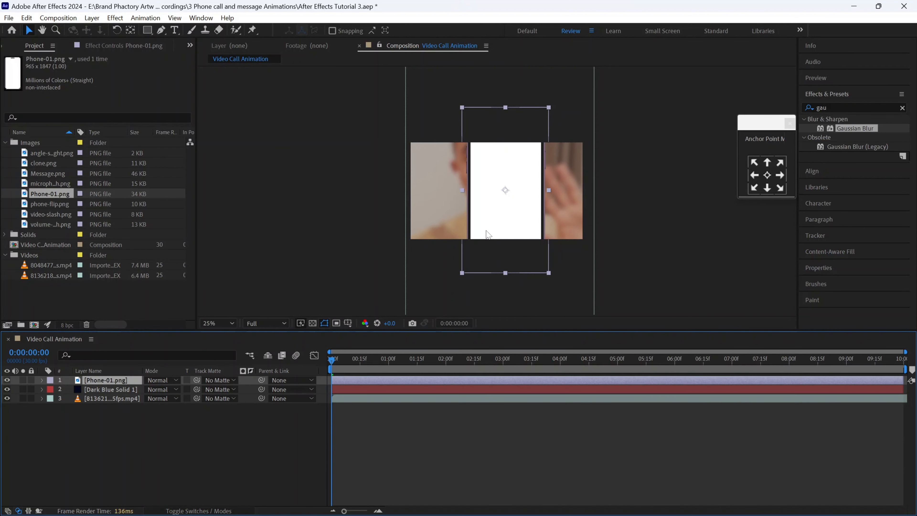
key("s")
left_click(161, 388)
type("55")
key("Return")
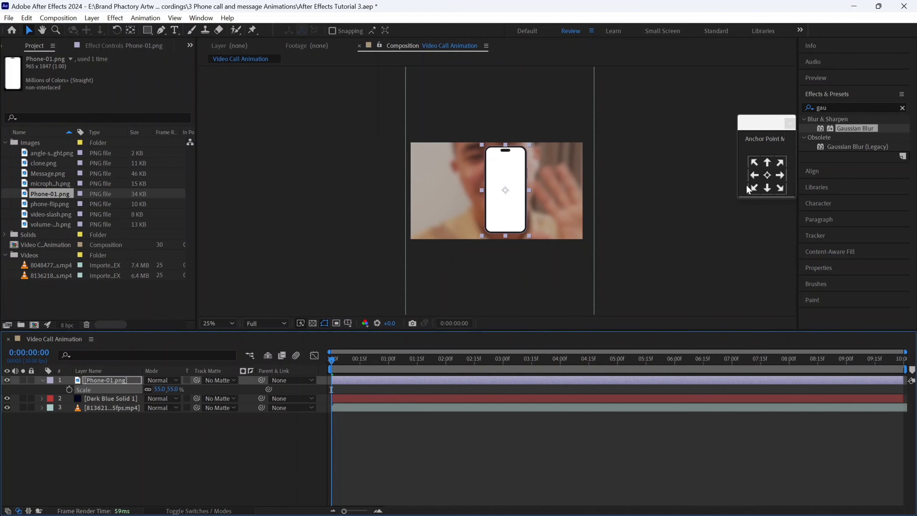
Align the phone image to the center of the composition
left_click(836, 172)
left_click(827, 137)
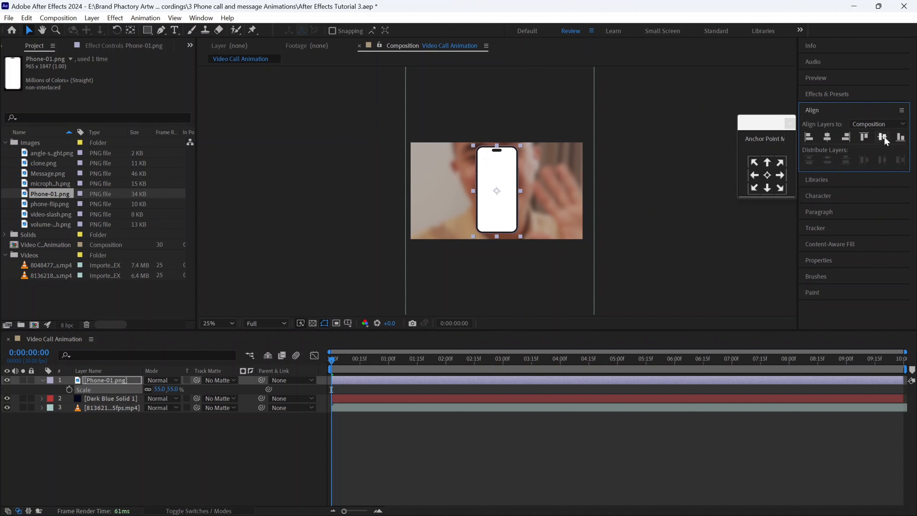
scroll(496, 188, "up", 2)
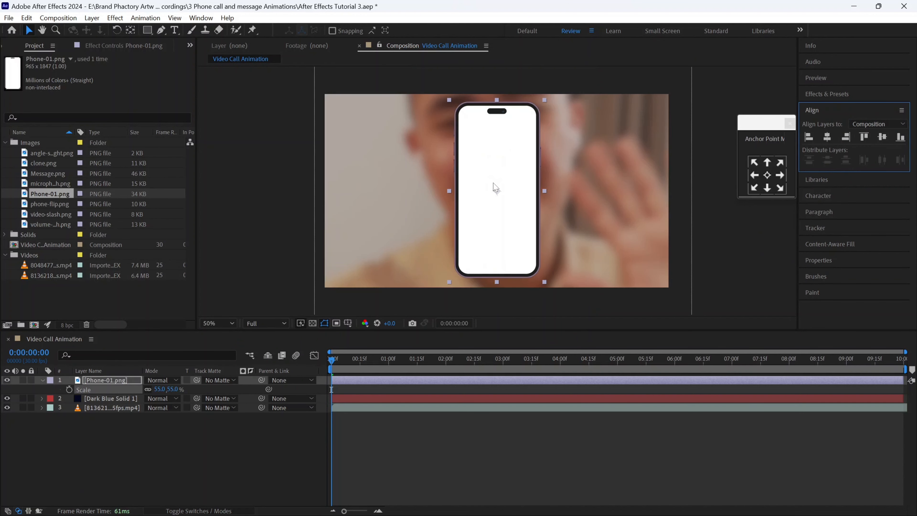
left_click(43, 380)
Draw a white rectangle about 432 by 944 px over the phone's screen as a new shape layer
left_click(55, 434)
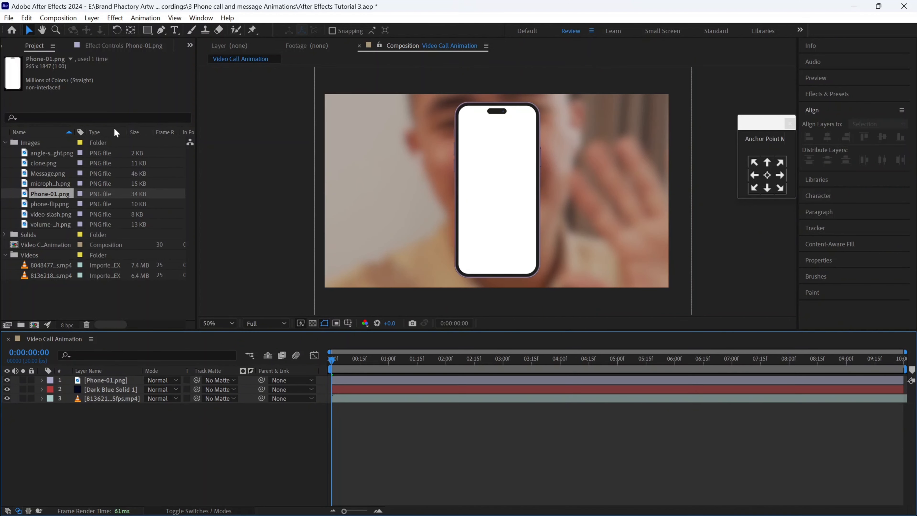
left_click(147, 30)
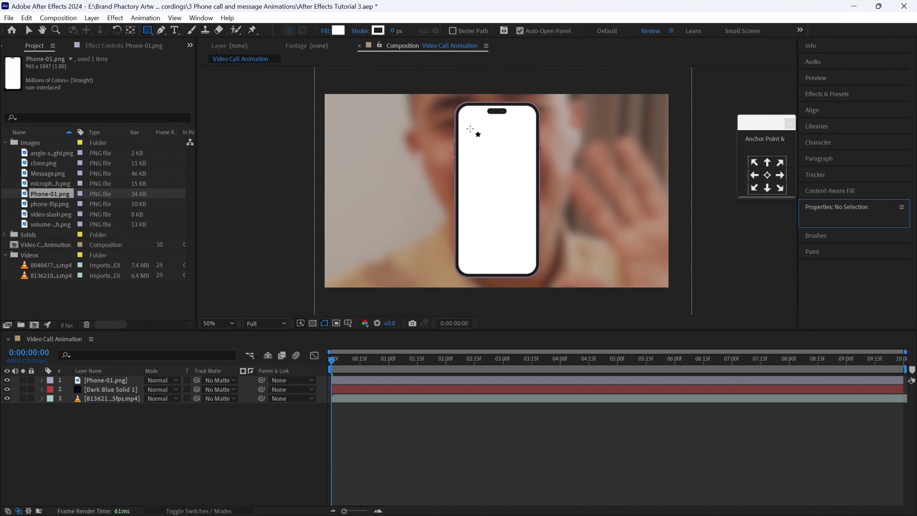
left_click_drag(459, 105, 537, 275)
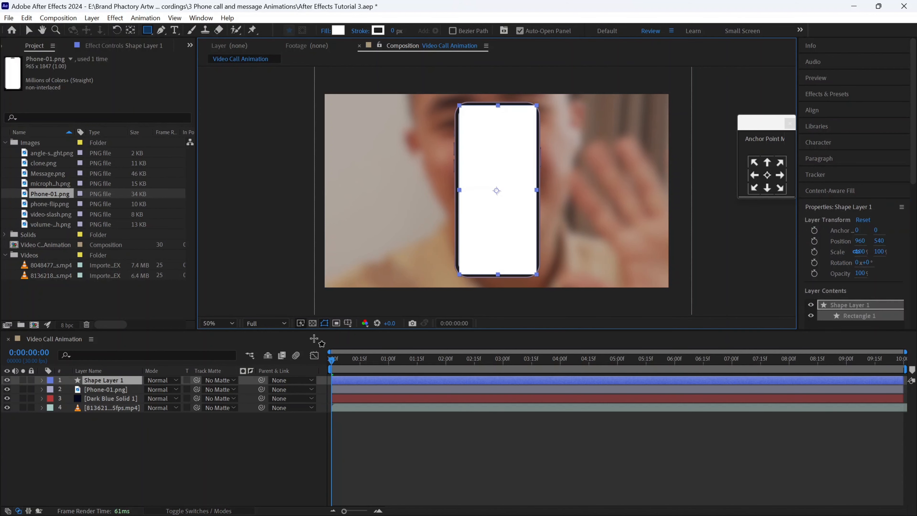
Set the rectangle's size to 440 by 950 px and its corner roundness to 70
left_click(42, 380)
left_click(62, 401)
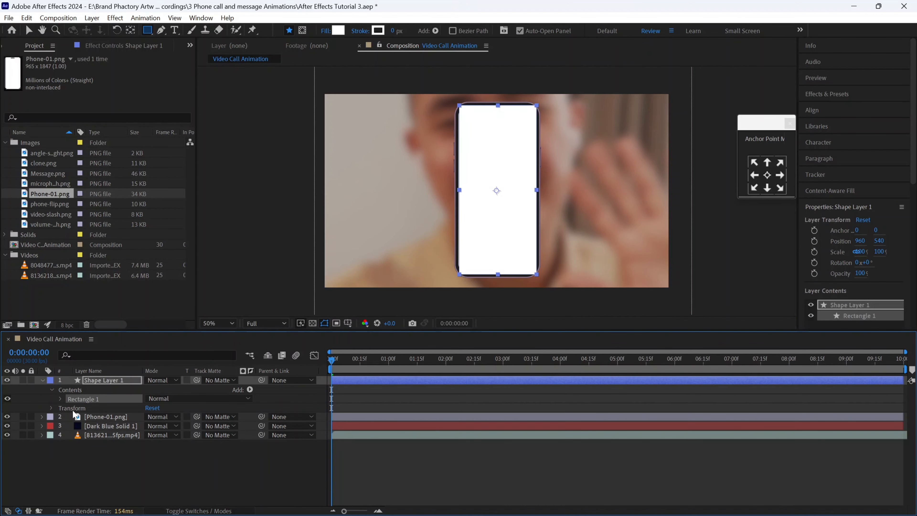
left_click(61, 399)
left_click(70, 408)
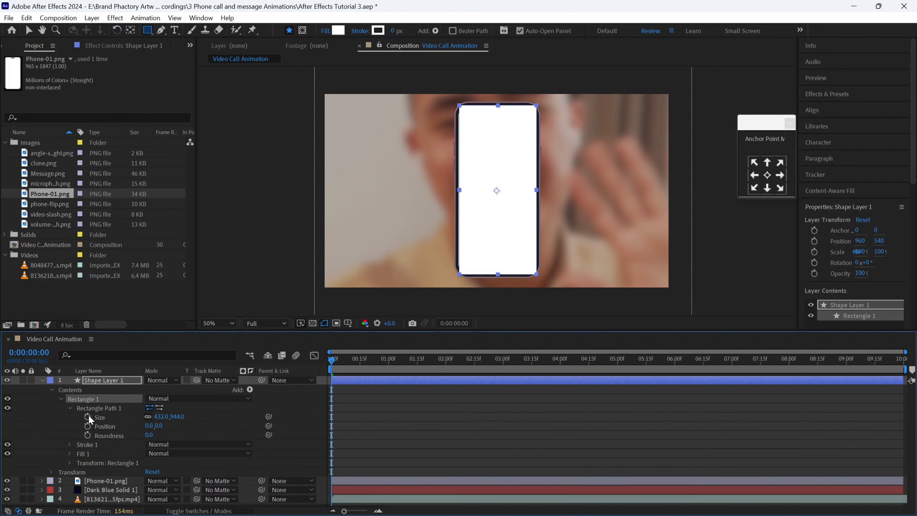
left_click(157, 417)
type("440")
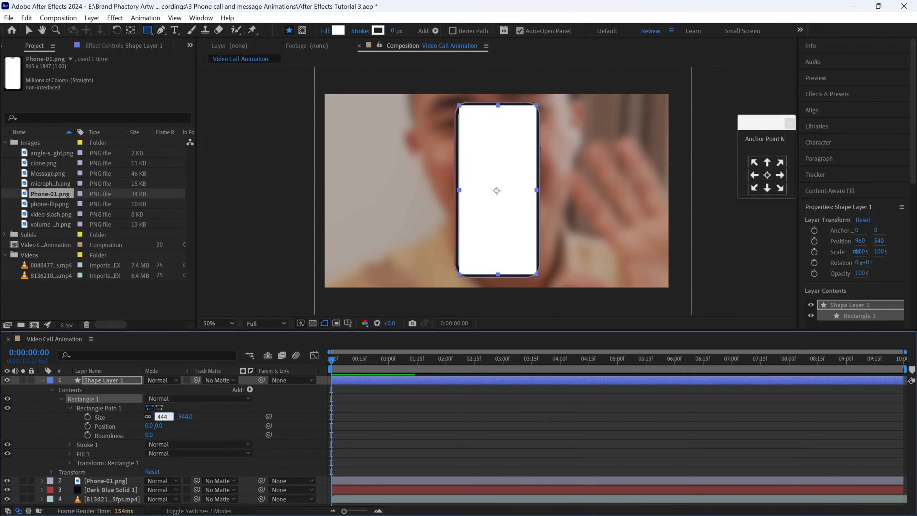
key("Return")
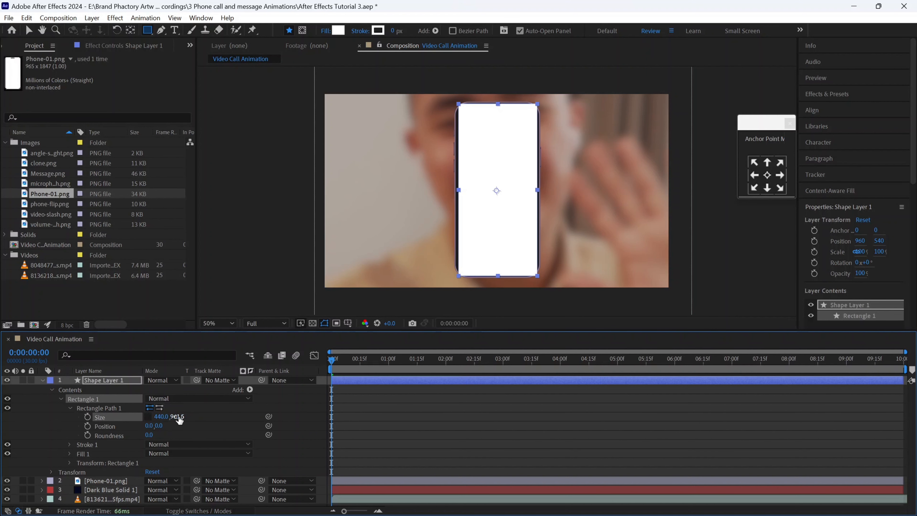
left_click(178, 416)
type("950")
key("Return")
left_click_drag(152, 435, 184, 436)
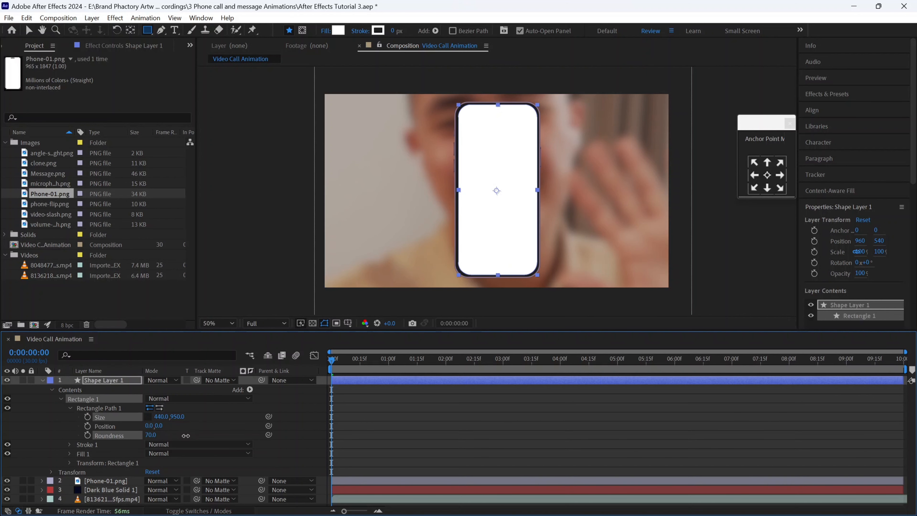
left_click(41, 380)
Rename the rectangle's shape layer to Mask 1
right_click(87, 380)
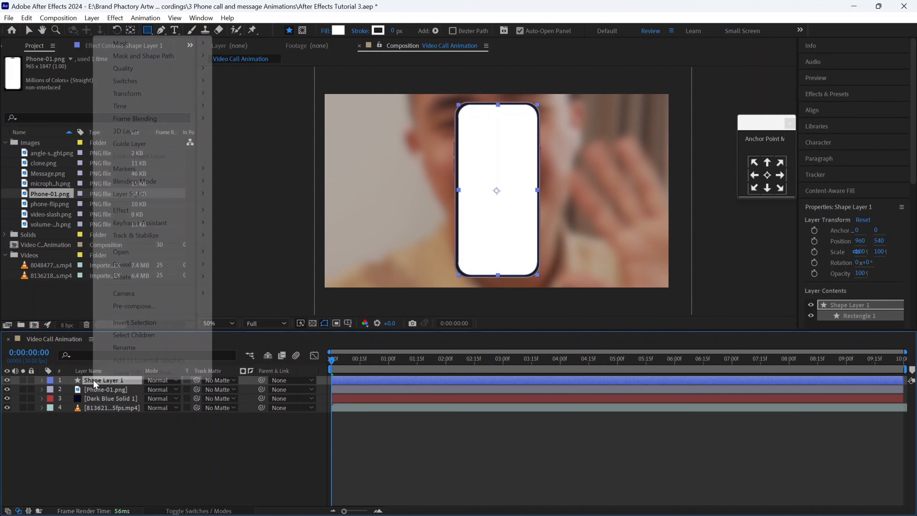
left_click(130, 344)
type("Mask")
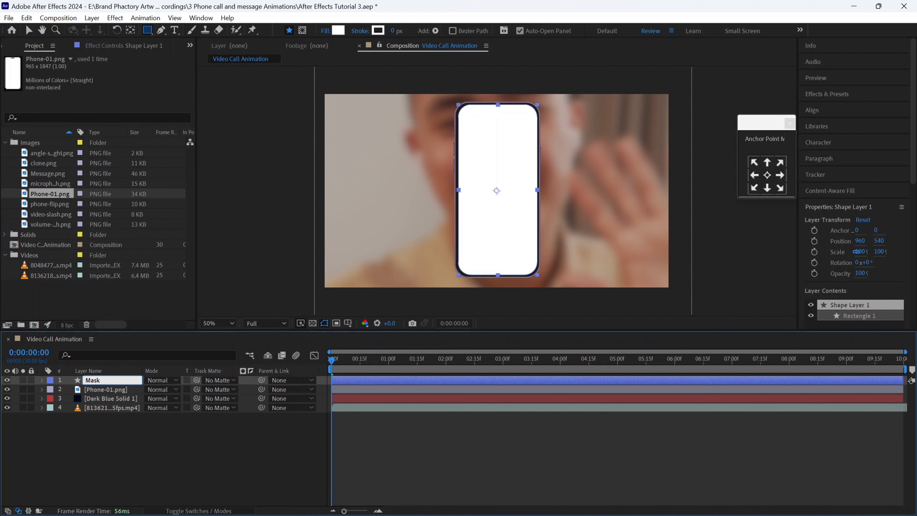
type(" 1")
key("Return")
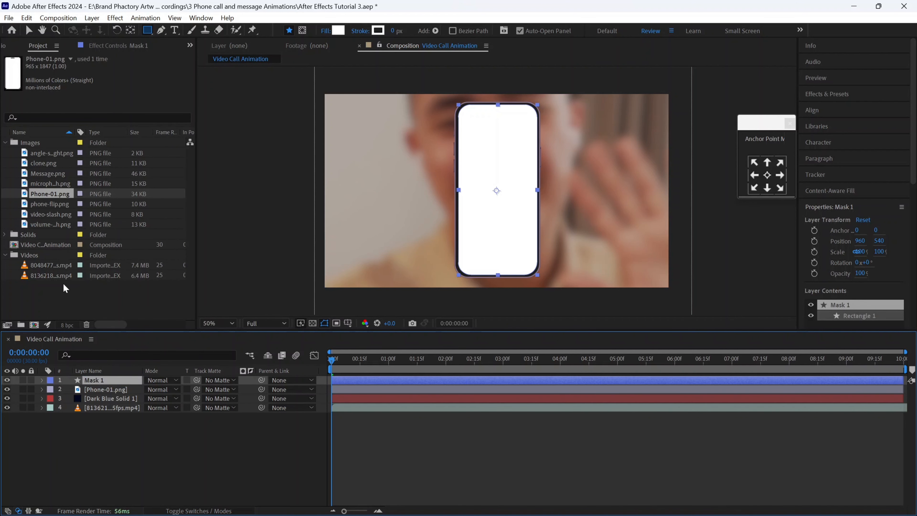
Add the 8136218 video again above the Mask 1 layer and use Mask 1 as its track matte
left_click(50, 274)
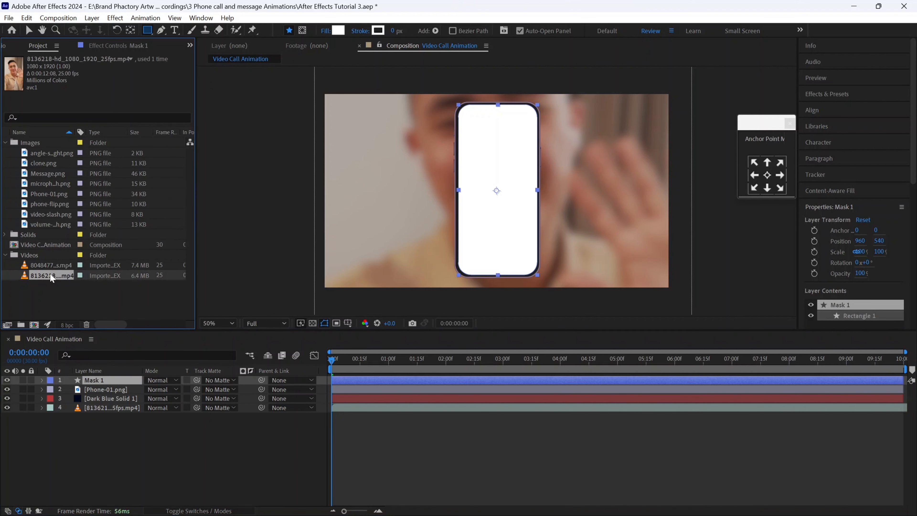
left_click_drag(45, 274, 123, 361)
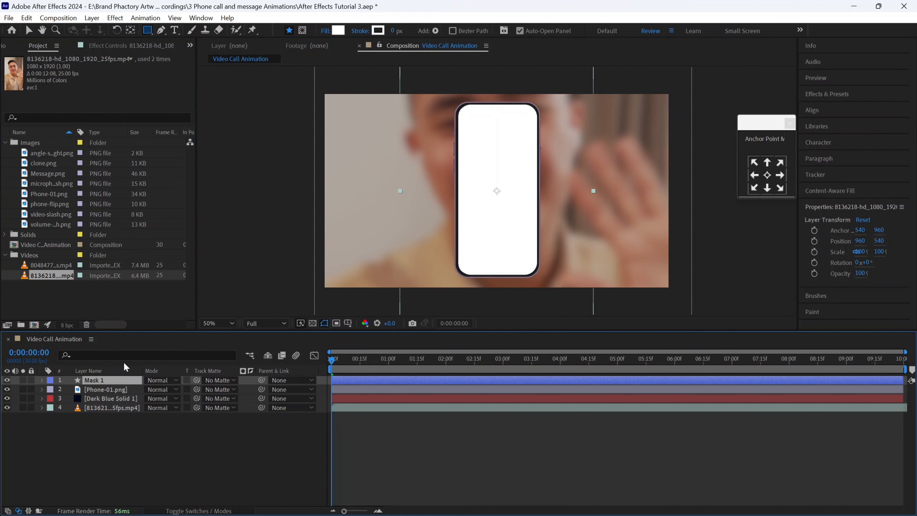
left_click(218, 380)
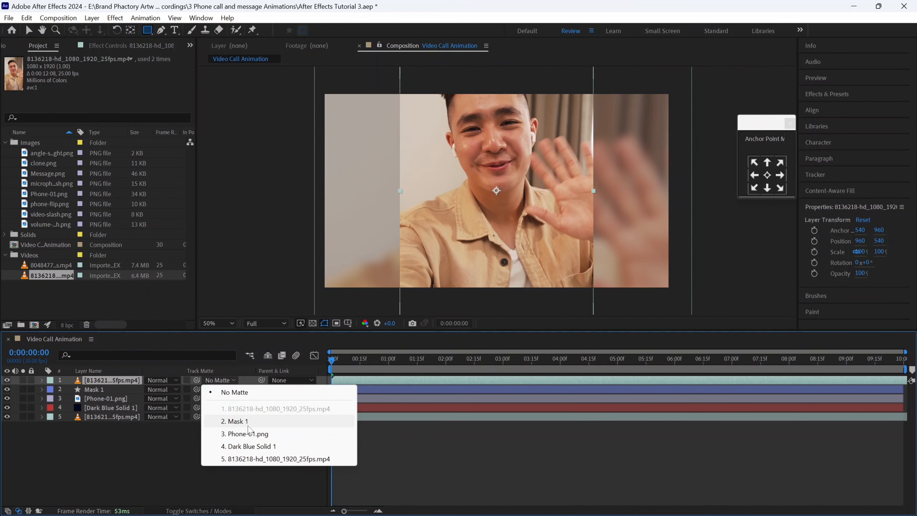
left_click(242, 419)
Scale the matted video inside the phone screen to 53%
key("s")
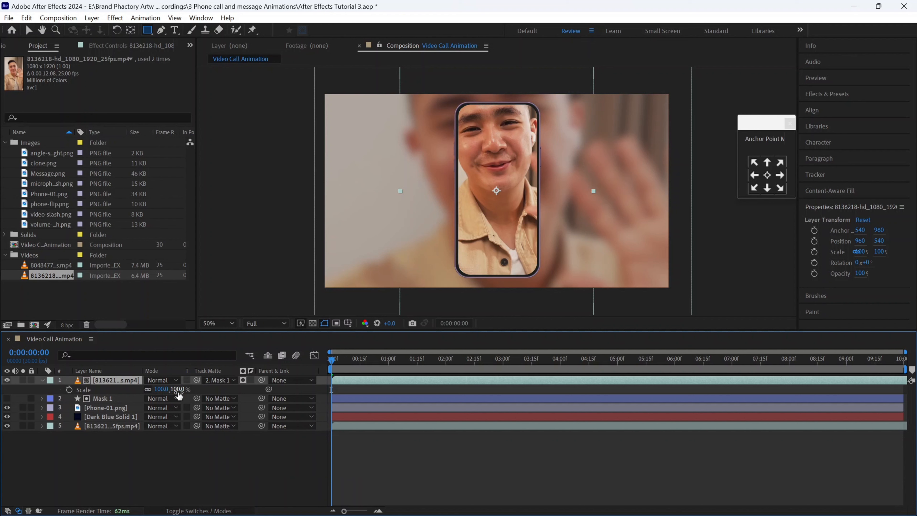
left_click_drag(162, 390, 141, 393)
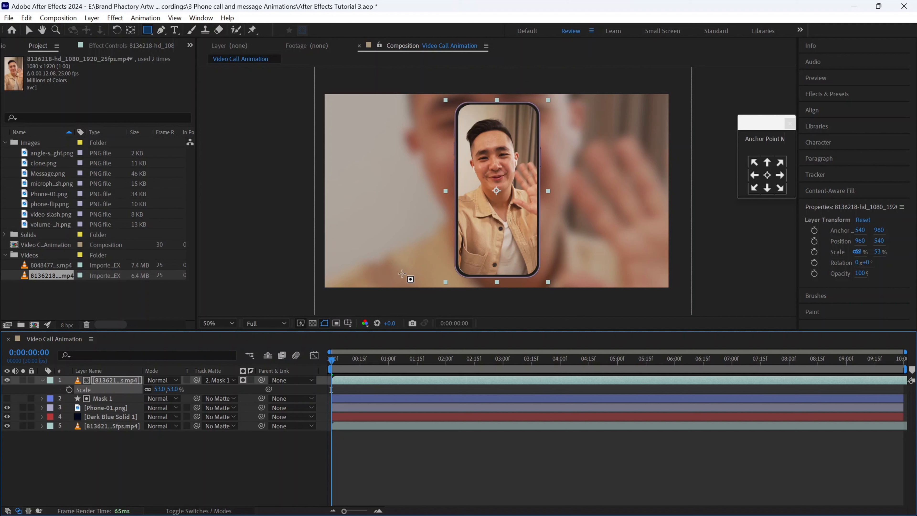
left_click(42, 380)
left_click(238, 494)
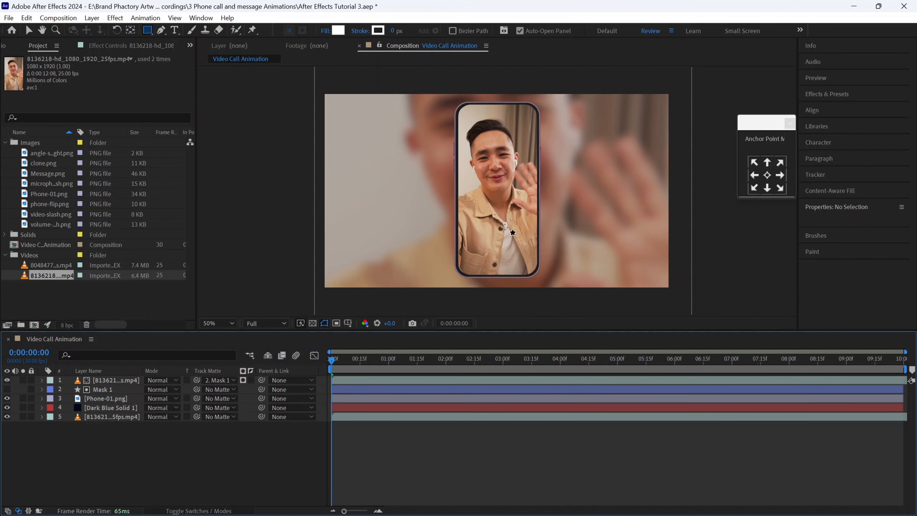
Draw a white rectangle about 414 by 92 px near the bottom edge of the phone screen
left_click(29, 30)
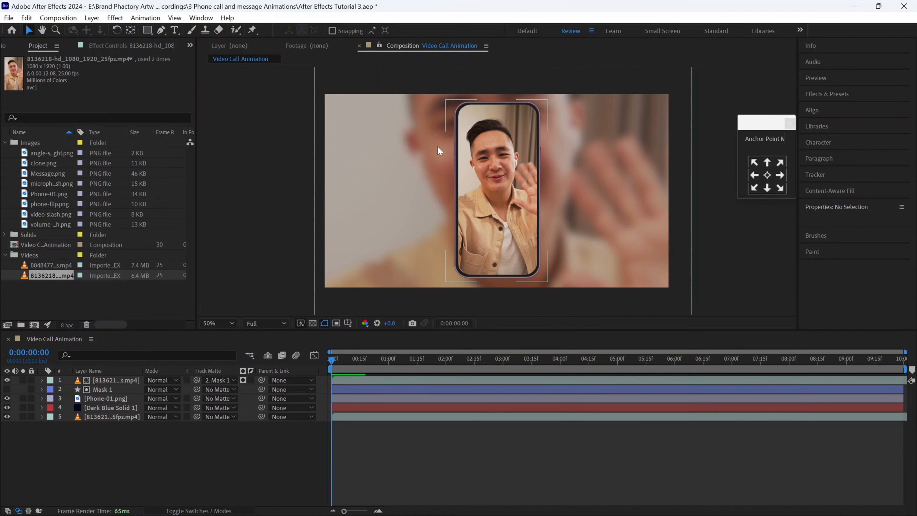
key("q")
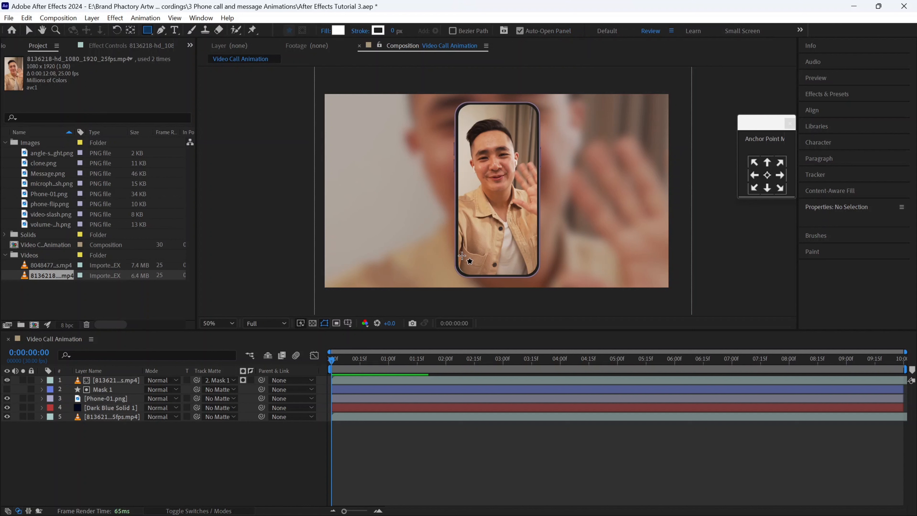
left_click_drag(463, 255, 536, 273)
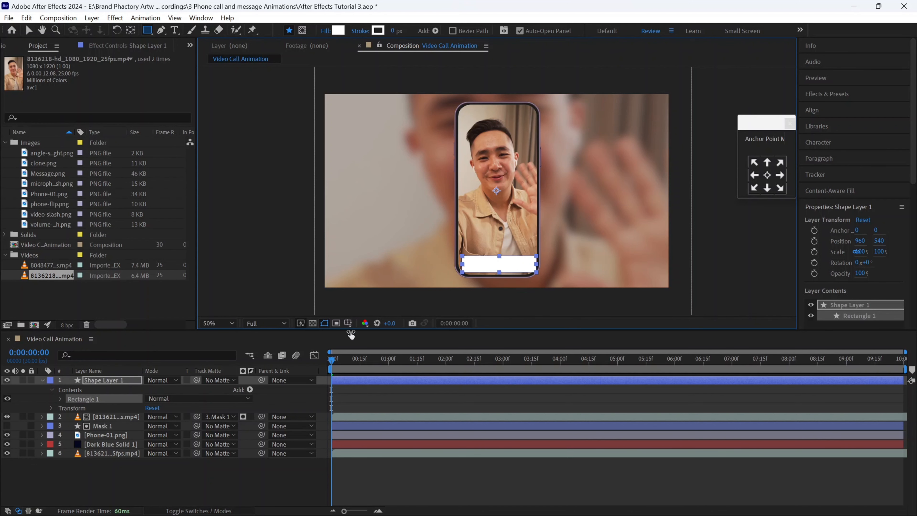
Round the new rectangle's corners into a pill shape with a roundness of 261
left_click(63, 401)
left_click(60, 399)
left_click(70, 408)
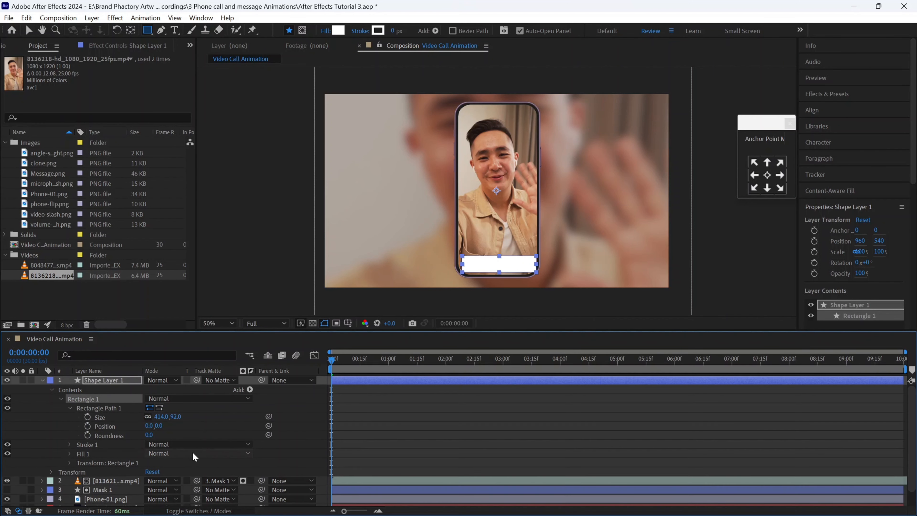
left_click_drag(152, 434, 284, 432)
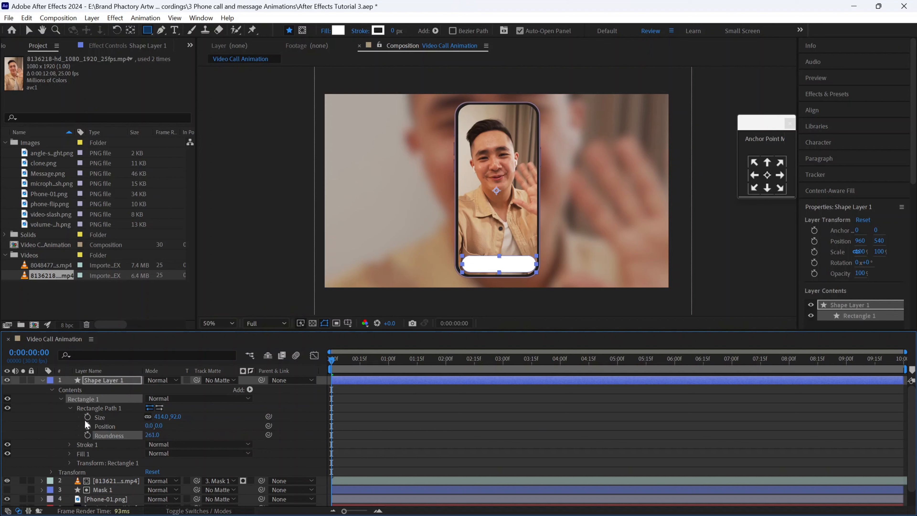
left_click(42, 380)
Centre the pill bar's anchor point on its shape and move the bar to about 965, 940 on the phone screen
left_click(29, 31)
scroll(511, 275, "up", 2)
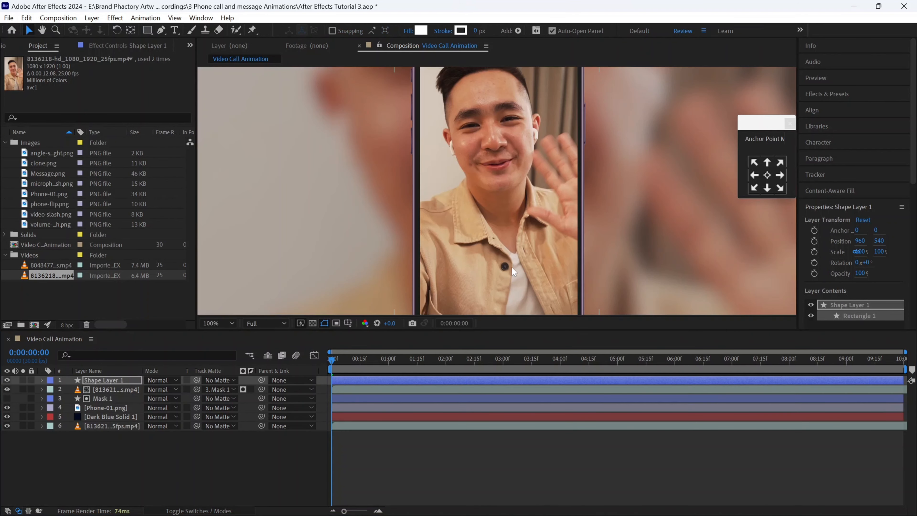
scroll(512, 267, "down", 3)
left_click(767, 176)
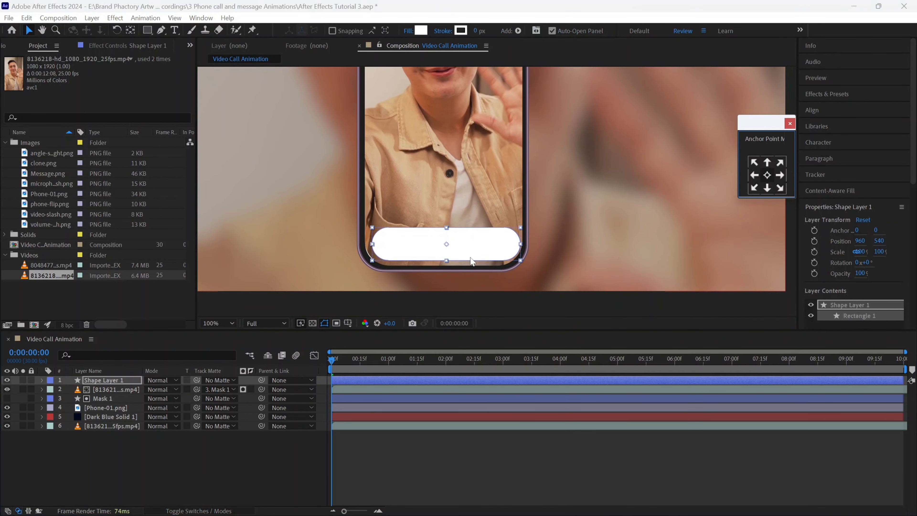
left_click(473, 250)
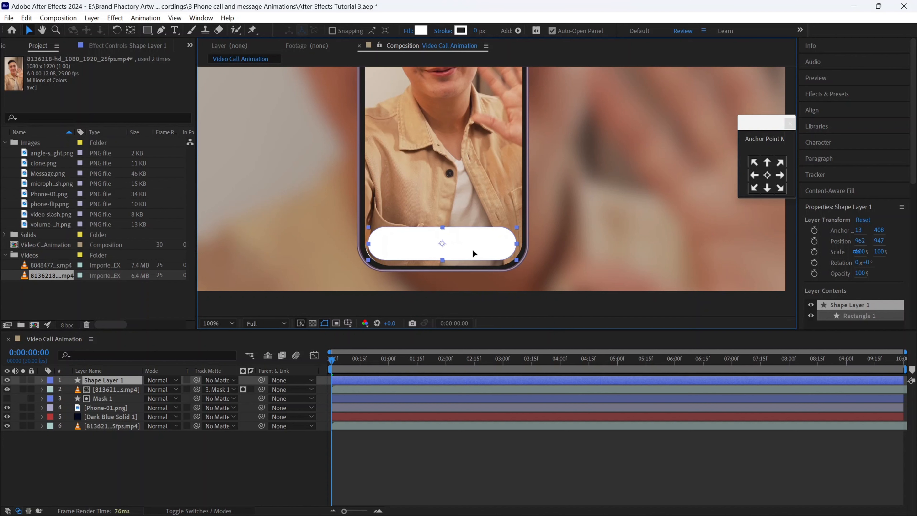
left_click_drag(476, 250, 475, 247)
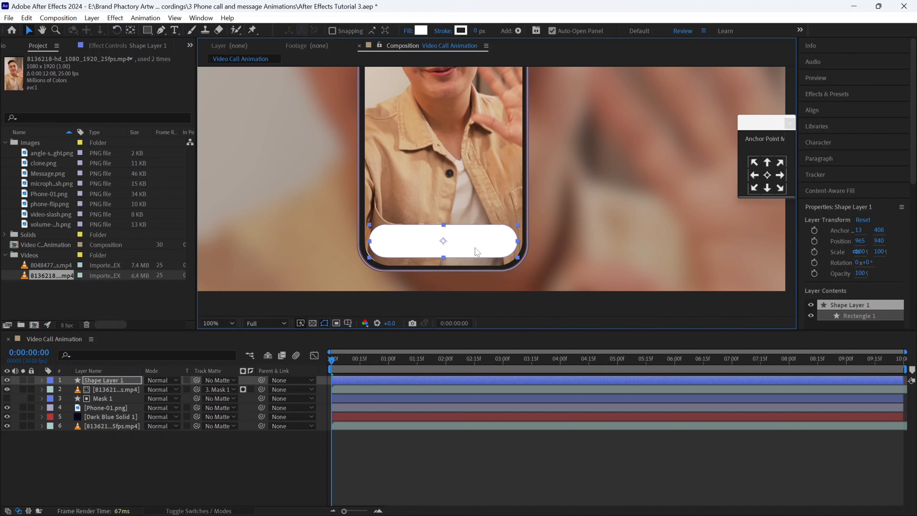
Try 15% and 25% opacity on the pill bar and settle on 30%
key("t")
left_click(151, 389)
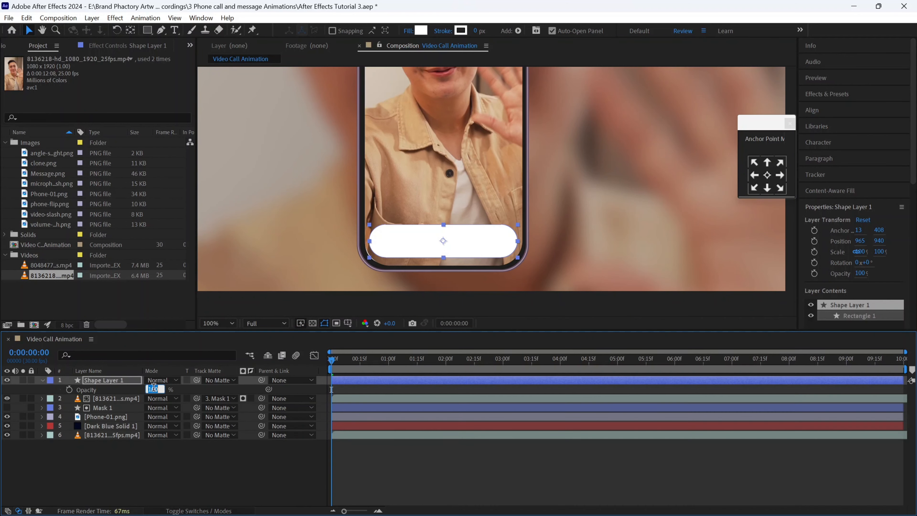
type("15")
key("Return")
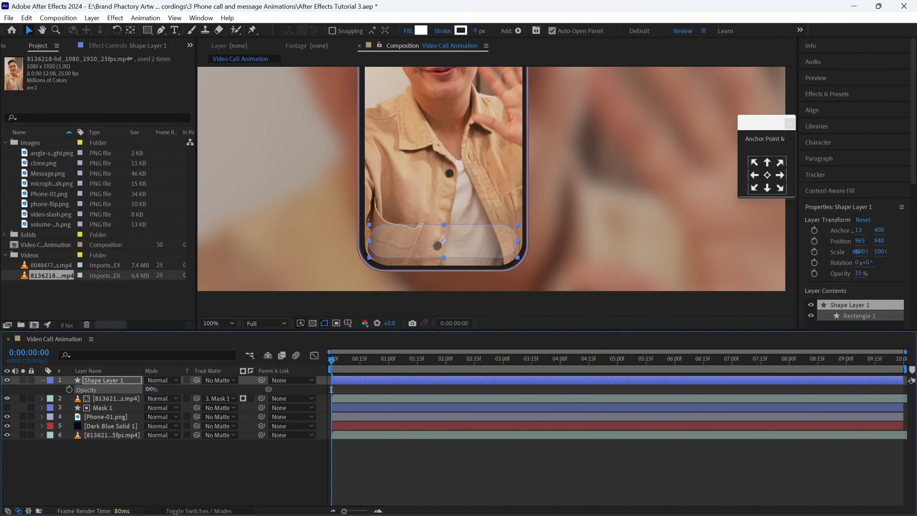
type("25")
key("Return")
left_click(568, 233)
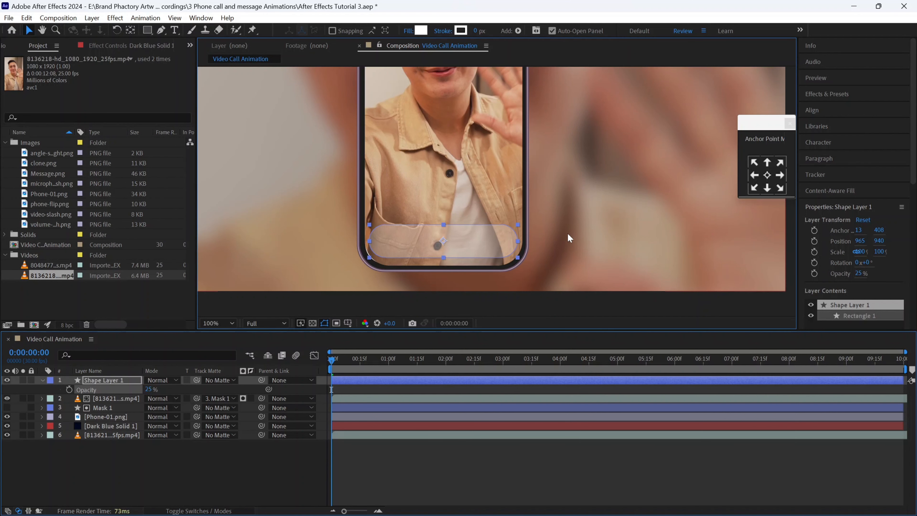
left_click(149, 389)
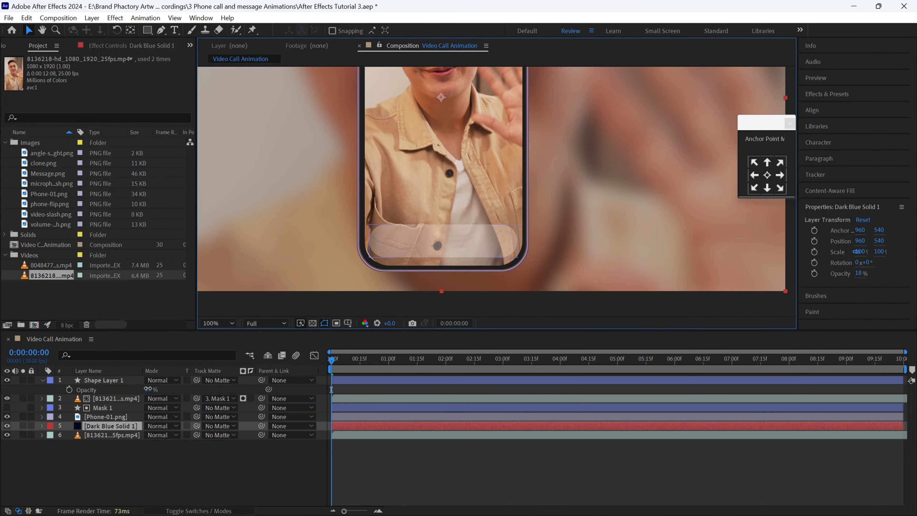
type("30")
key("Return")
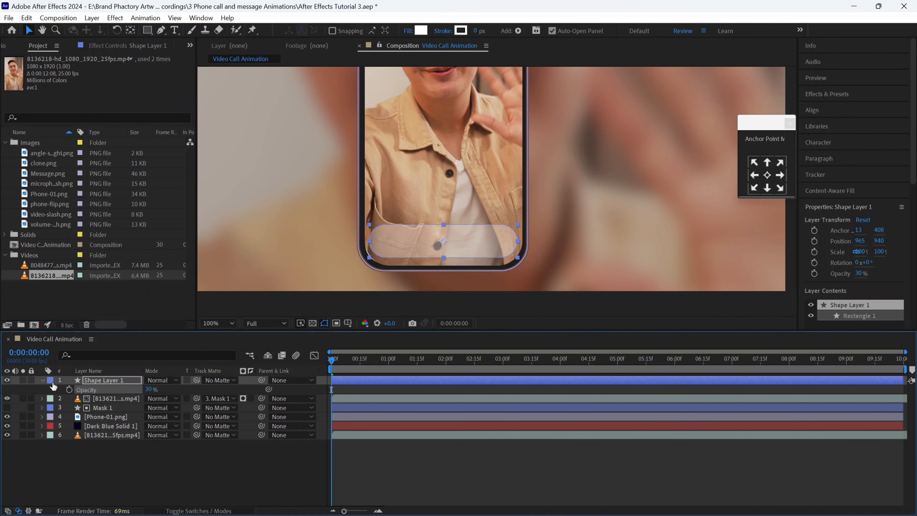
left_click(41, 381)
left_click(91, 444)
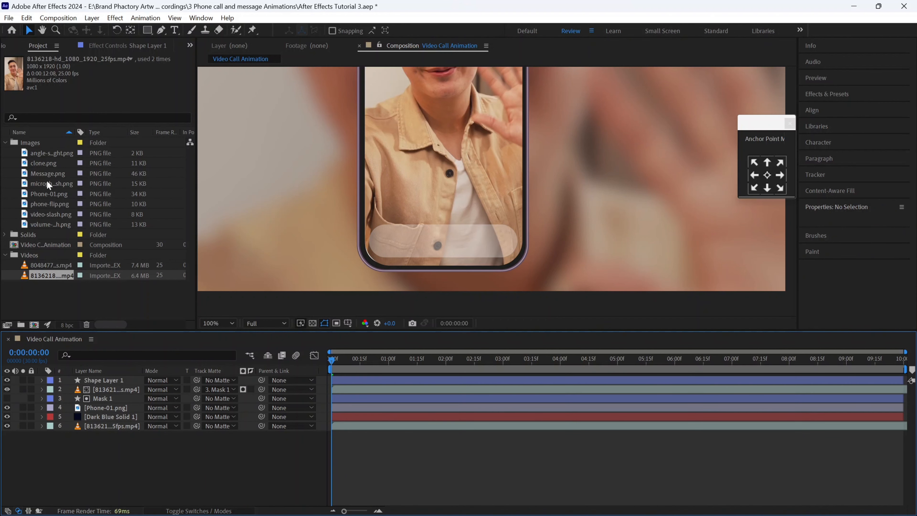
Add Message.png, video-slash.png, volume-slash.png, clone.png and phone-flip.png as layers above Shape Layer 1
left_click(46, 172)
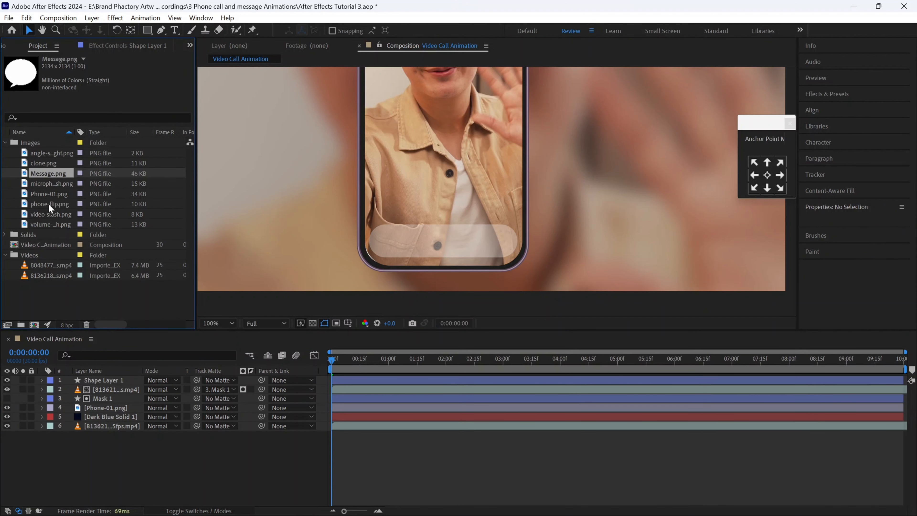
left_click(46, 216, "ctrl")
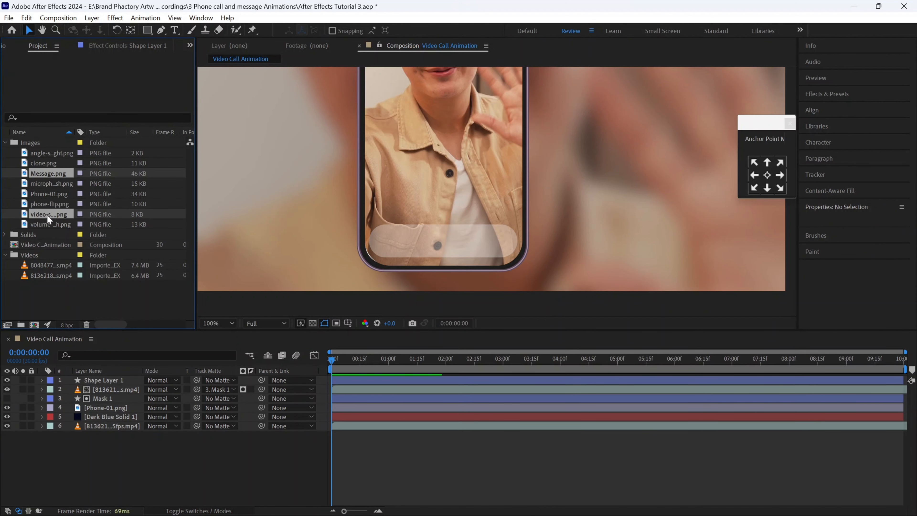
left_click(48, 224, "ctrl")
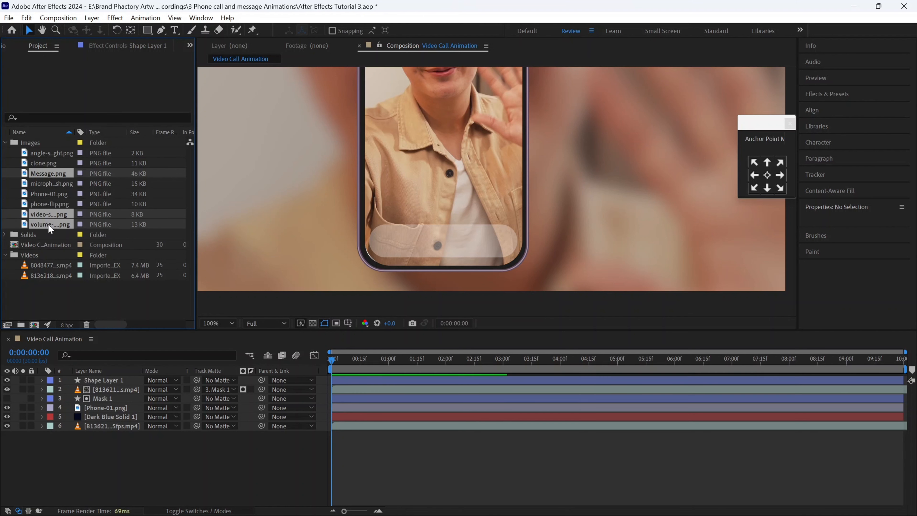
left_click(44, 163, "ctrl")
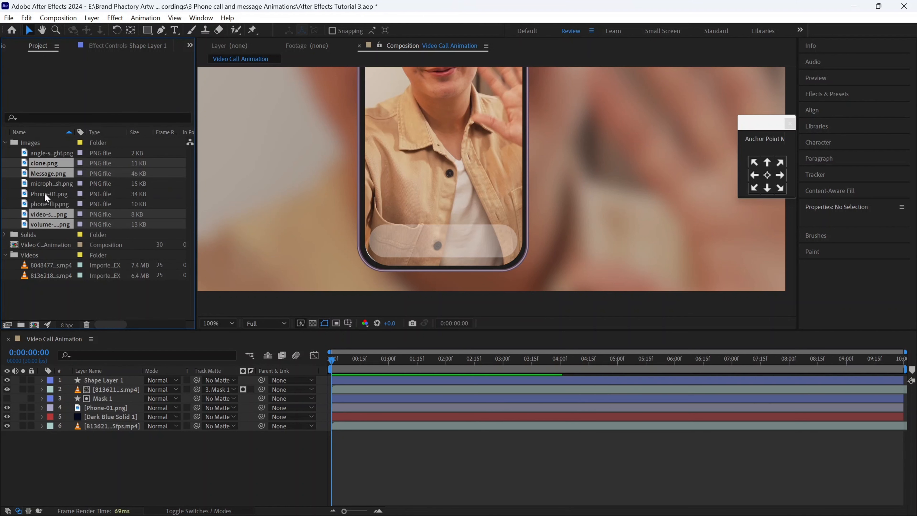
left_click(48, 203, "ctrl")
left_click_drag(48, 202, 119, 377)
Scale all five icon layers down to 5%
key("s")
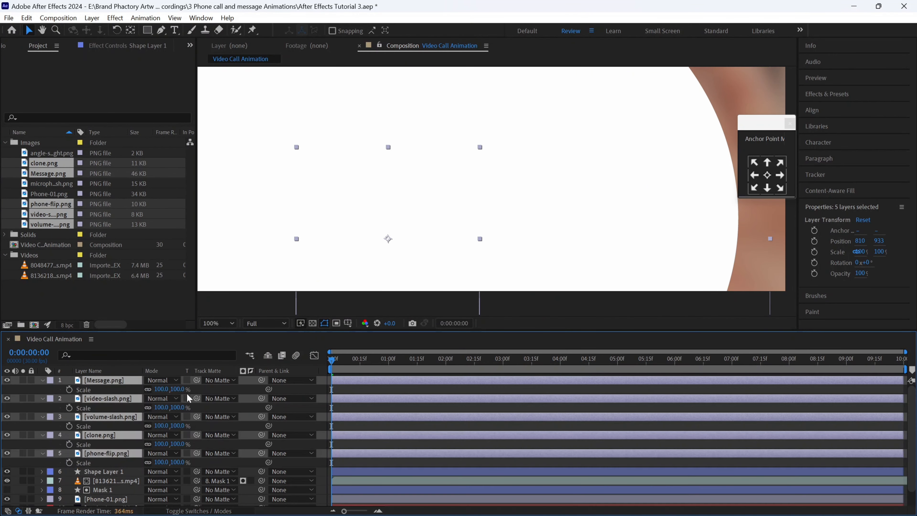
left_click(160, 388)
type("5")
key("Return")
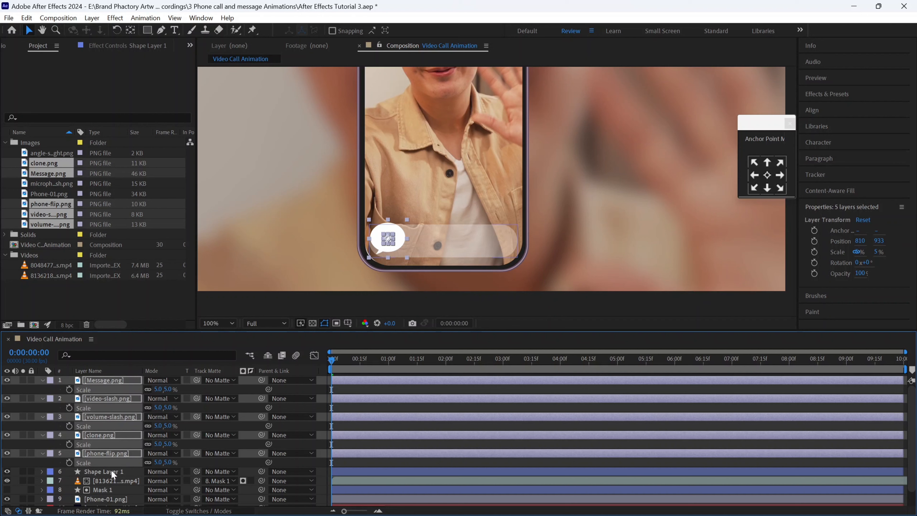
Set the Message.png layer's scale to 2%
left_click(104, 380)
left_click(158, 389)
type("2")
key("Return")
Spread the icons along the pill bar in the order message, video-slash, phone-flip, clone, volume-slash
left_click(394, 242)
key("period")
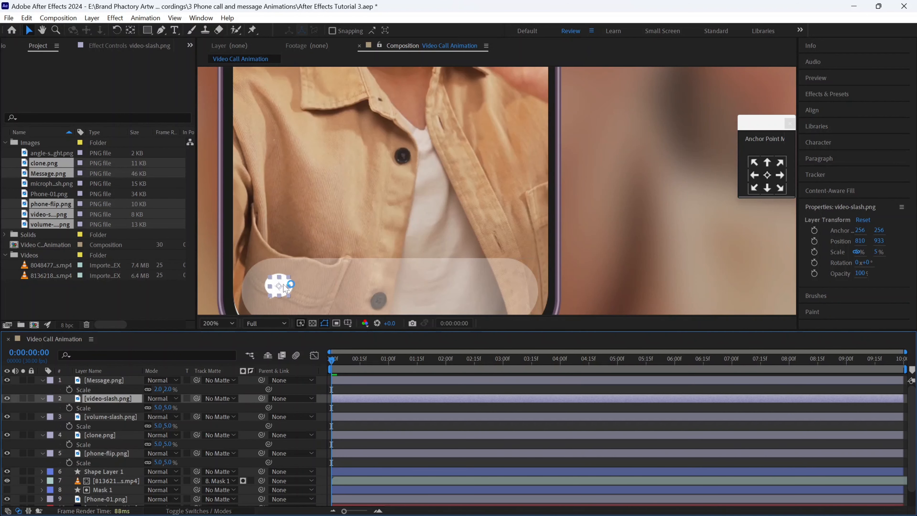
left_click_drag(285, 288, 330, 286)
key("ctrl+Down")
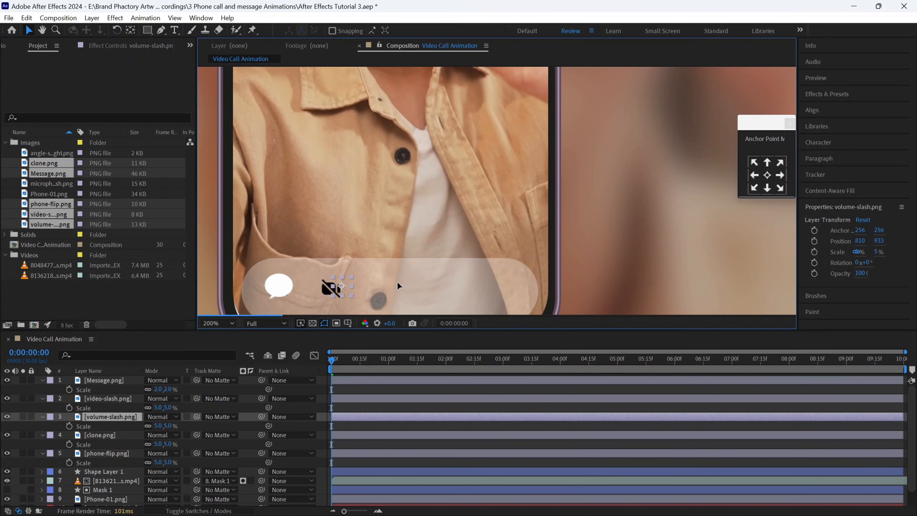
left_click_drag(397, 286, 500, 286)
key("ctrl+Down")
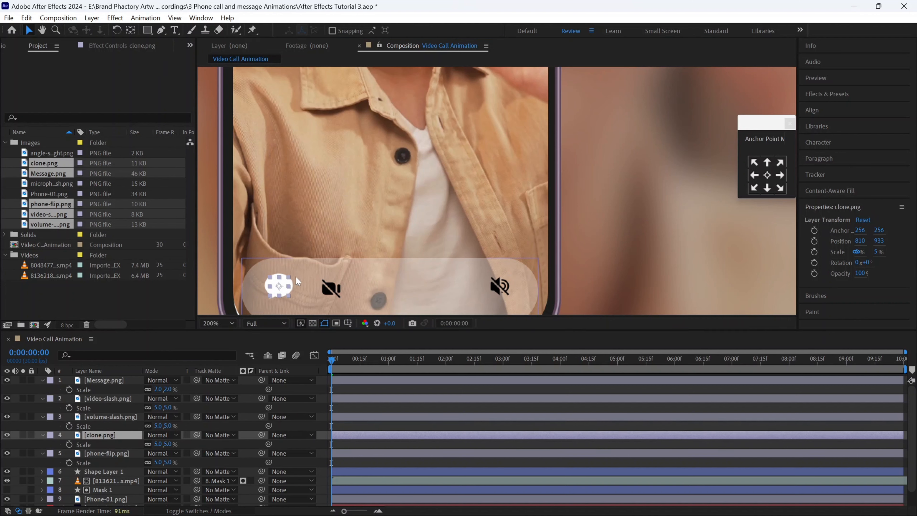
left_click_drag(297, 281, 472, 281)
key("ctrl+Down")
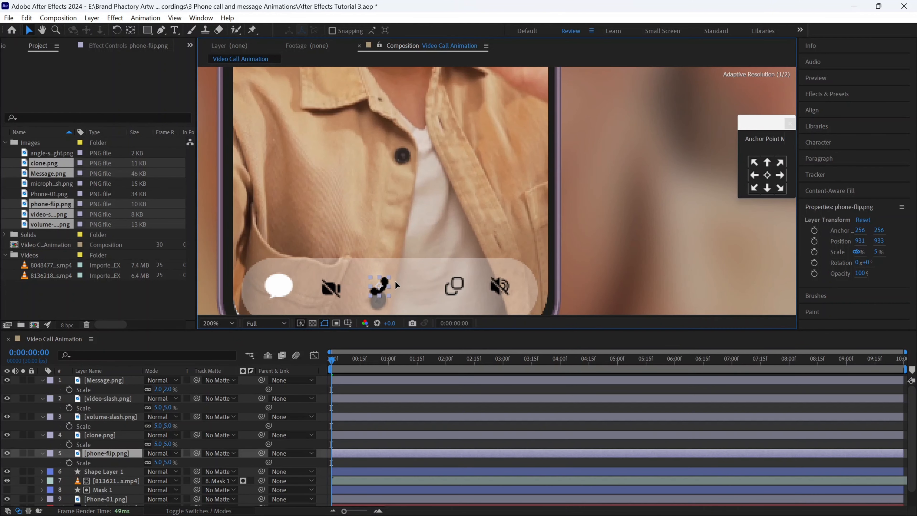
left_click_drag(395, 280, 408, 280)
Reduce the Message.png layer's scale to 1.5%
left_click(158, 389)
type("1.5")
key("Return")
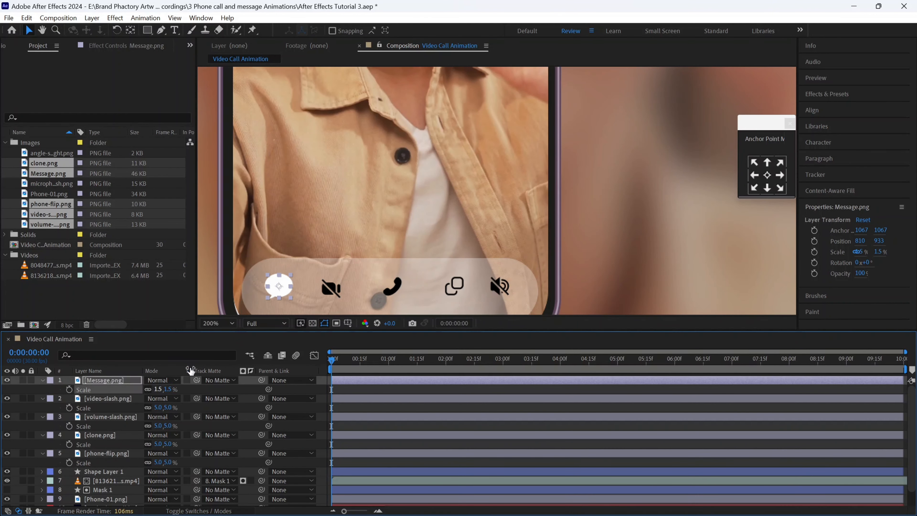
Align the vertical centres of the five icon layers, then add the bar's Shape Layer 1 to the selection
left_click(106, 453, "shift")
left_click(812, 109)
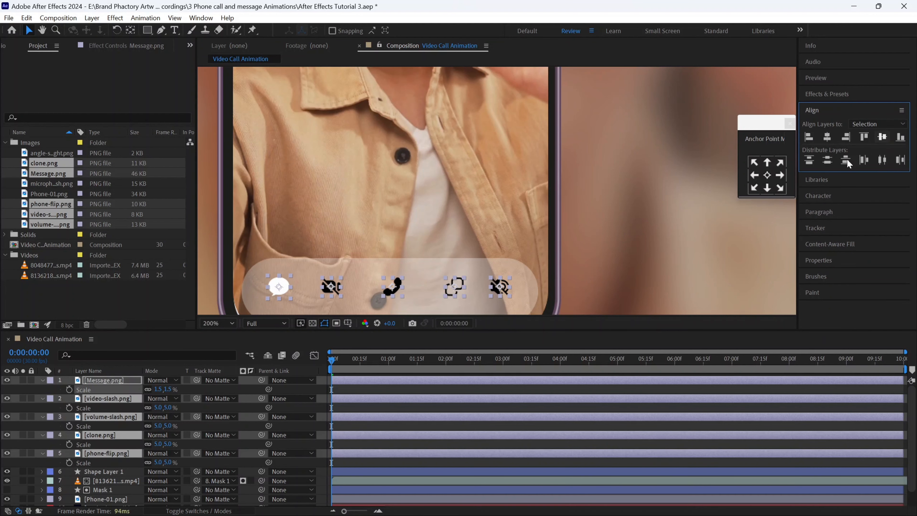
left_click(657, 238)
left_click(104, 472, "shift")
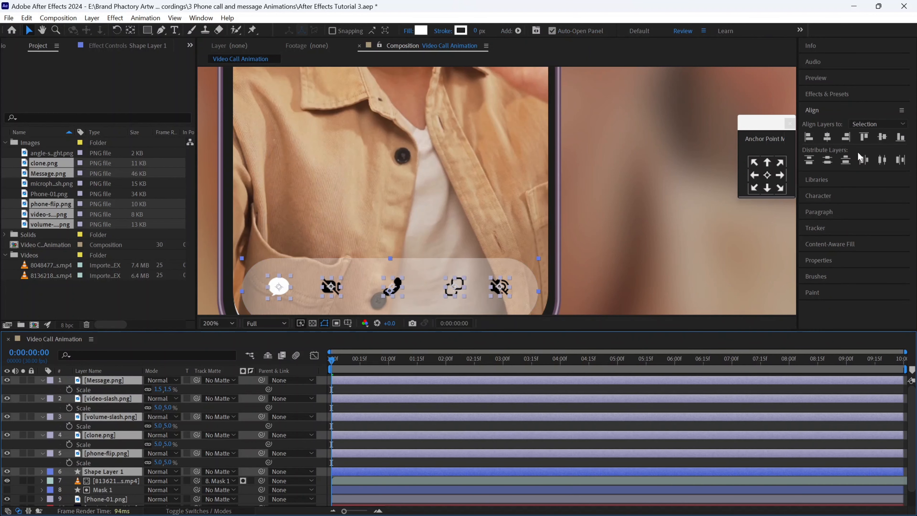
left_click(597, 231)
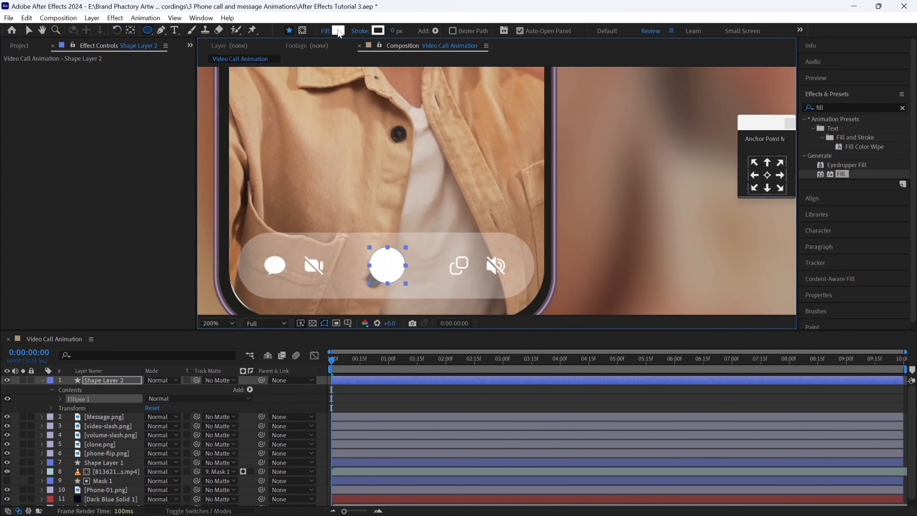
Fill the circle behind the phone icon with red and move Shape Layer 2 below the phone-flip.png layer
left_click(338, 30)
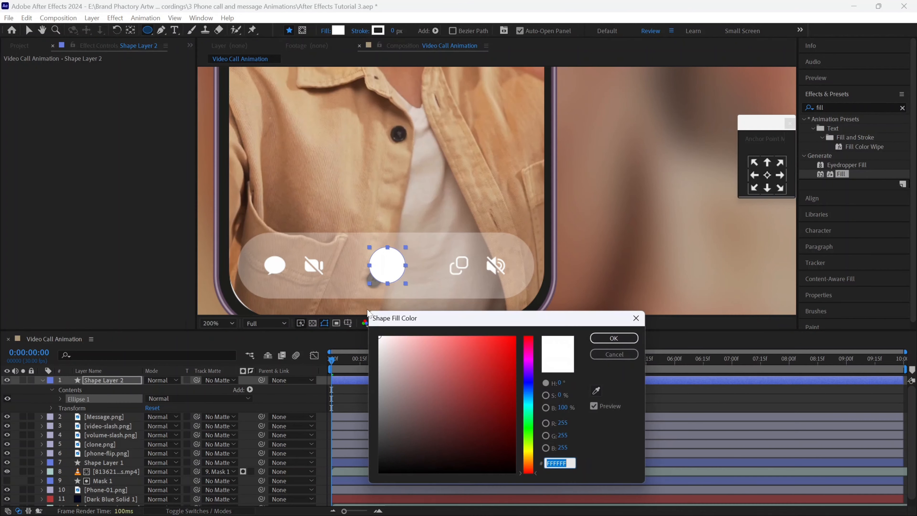
left_click_drag(497, 337, 509, 336)
left_click(621, 338)
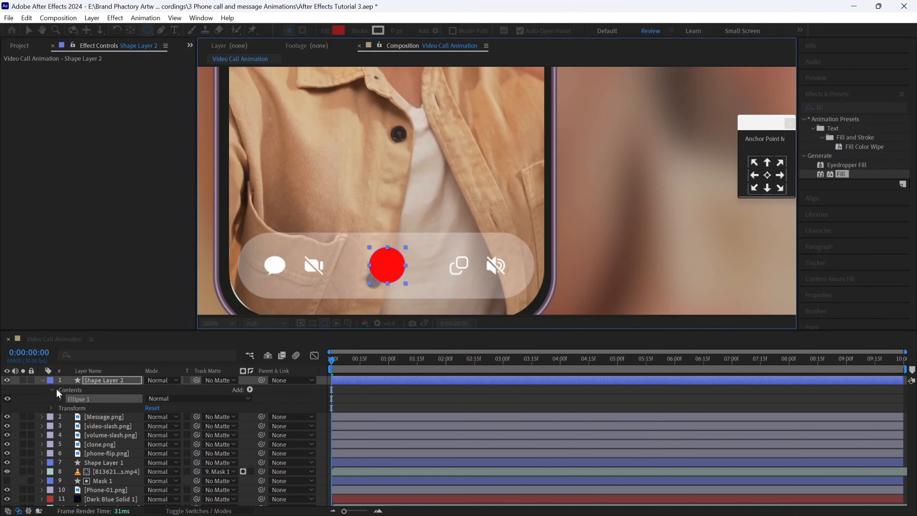
key("u")
left_click_drag(105, 426, 104, 427)
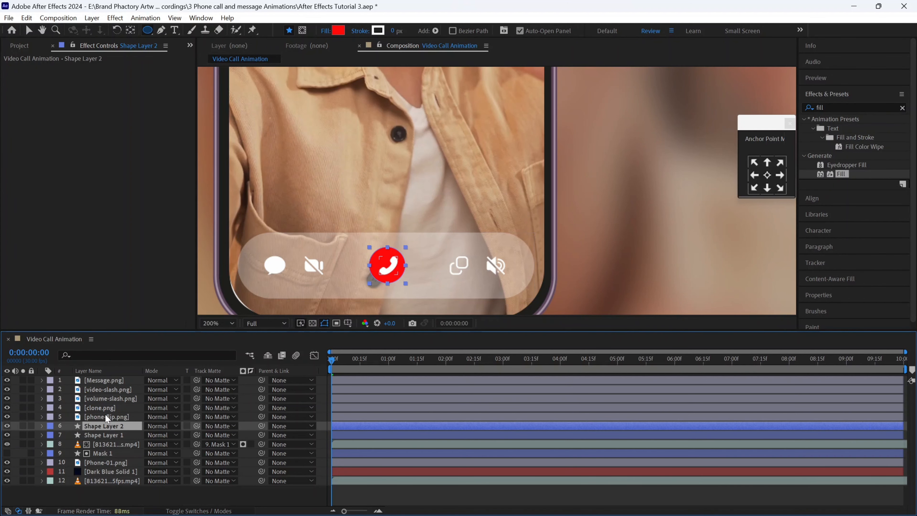
Rotate the phone-flip.png icon to -135° so it forms a hang-up symbol on the red circle
left_click(106, 417)
key("r")
left_click_drag(161, 429, 93, 434)
left_click(160, 426)
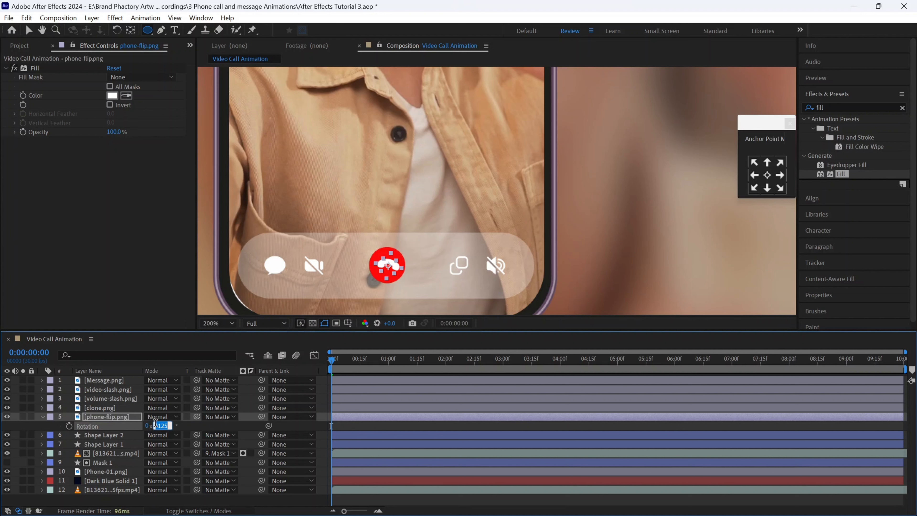
type("-13")
key("Return")
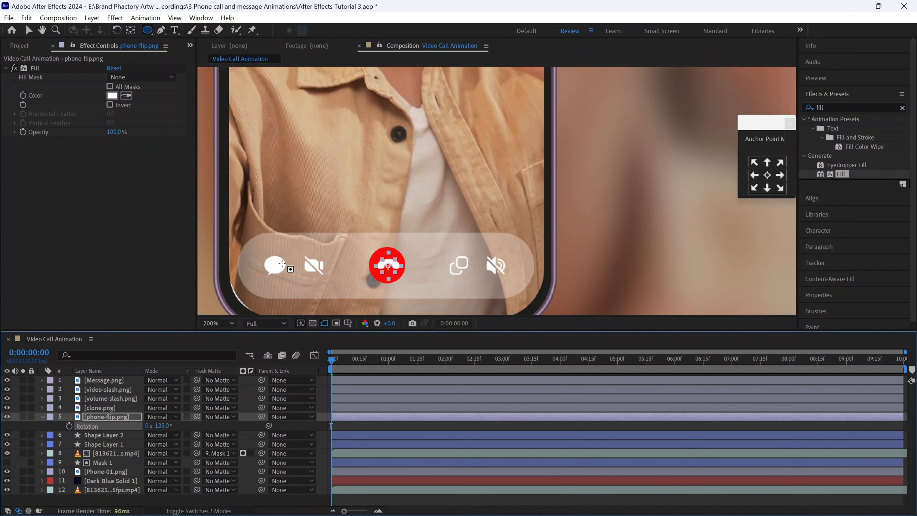
key("v")
left_click(569, 263)
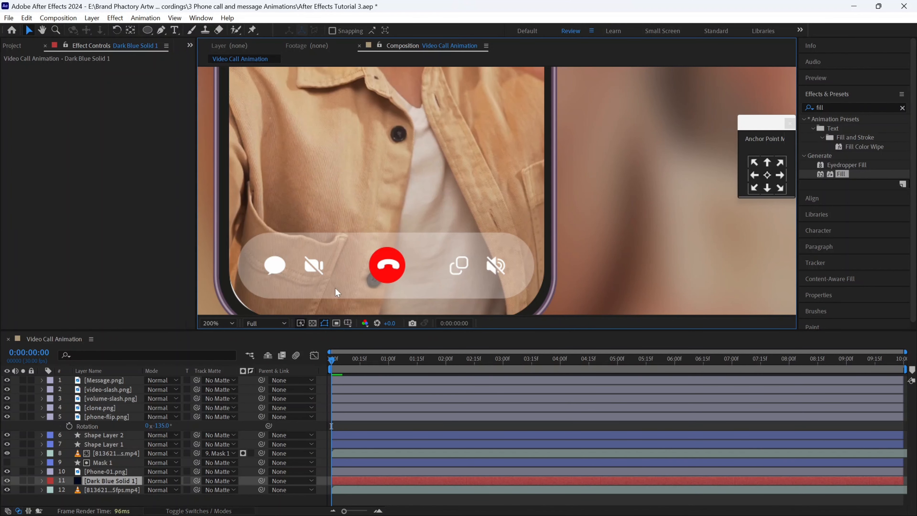
Select Shape Layer 2 and phone-flip.png together and align the hang-up icon with its red circle
left_click(104, 435)
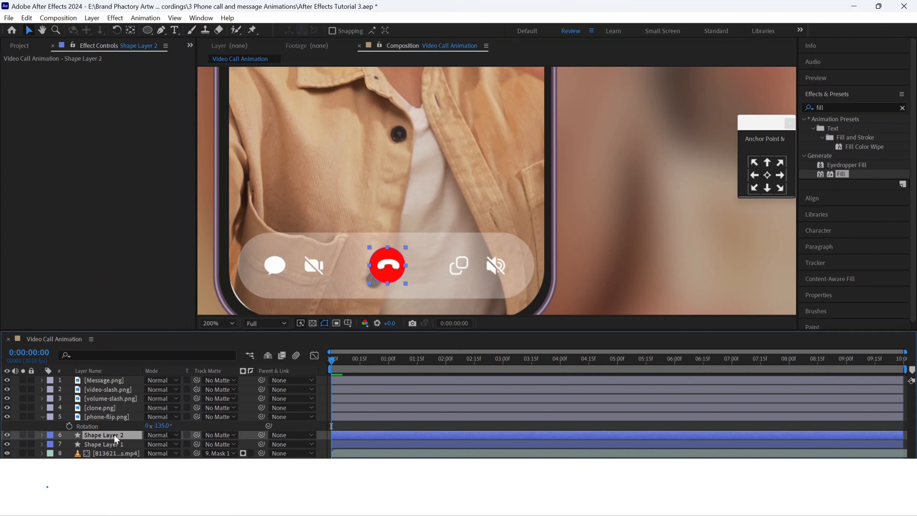
left_click(106, 417, "ctrl")
left_click(813, 198)
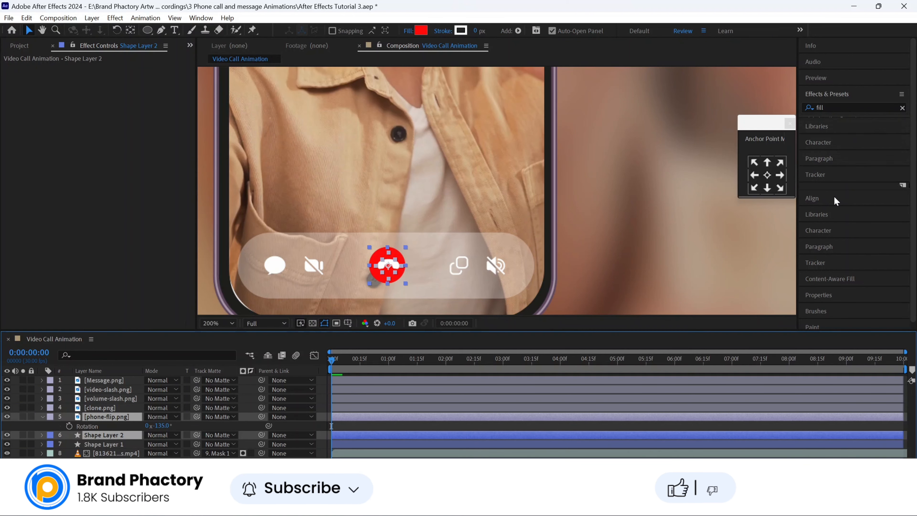
scroll(628, 230, "down", 2)
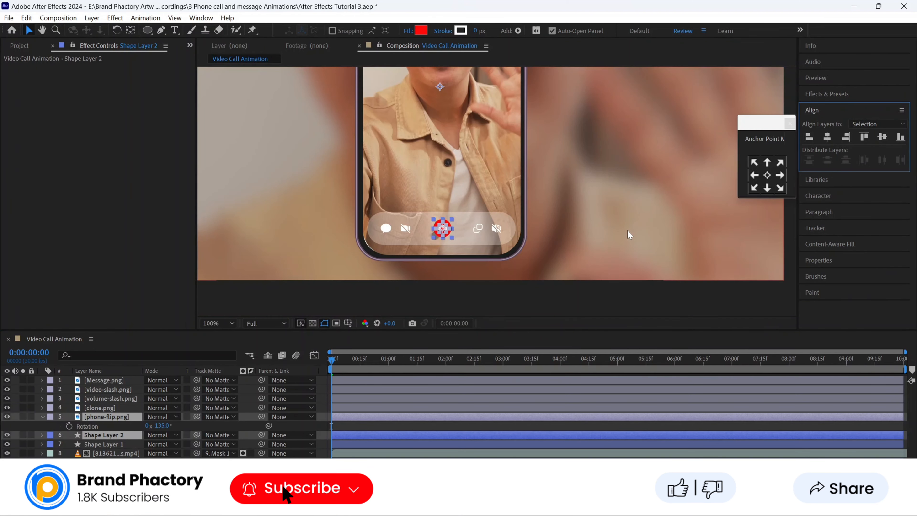
Move the video-slash.png and clone.png icons slightly inward toward the hang-up button to even out the bar's spacing
left_click(404, 231)
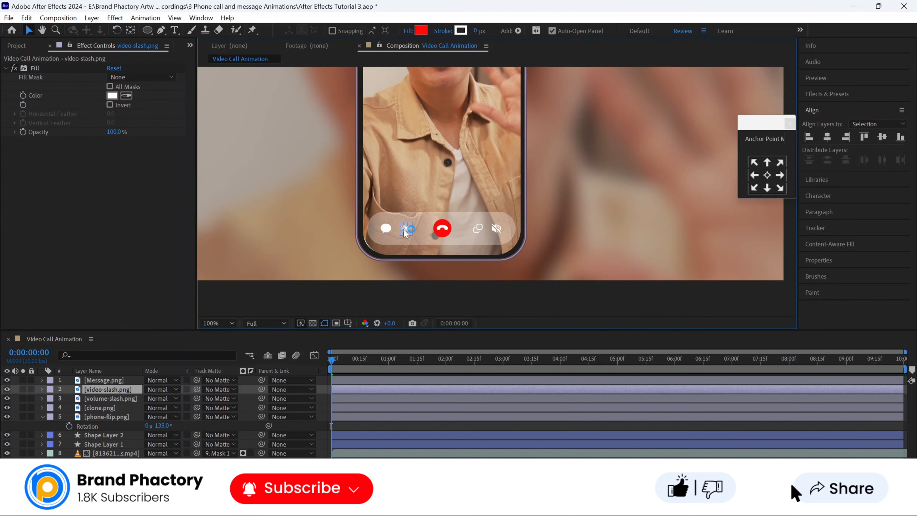
scroll(403, 229, "up", 2)
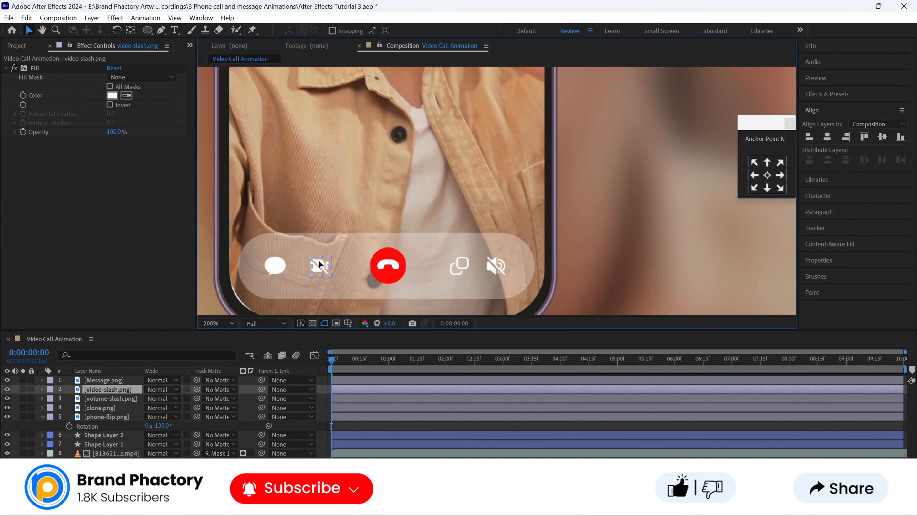
left_click(459, 267)
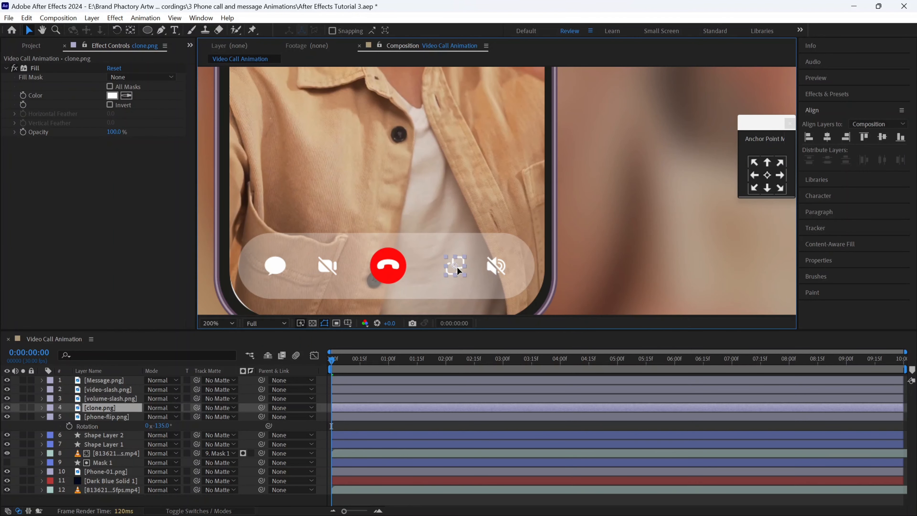
key("Left")
key("Left")
scroll(458, 267, "down", 2)
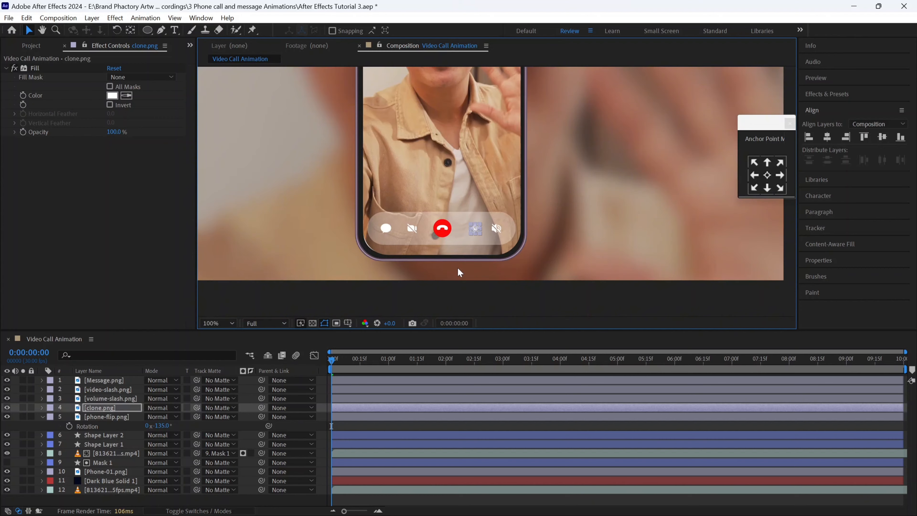
Lock the blurred background video layer and the Dark Blue Solid 1 layer
left_click(465, 284)
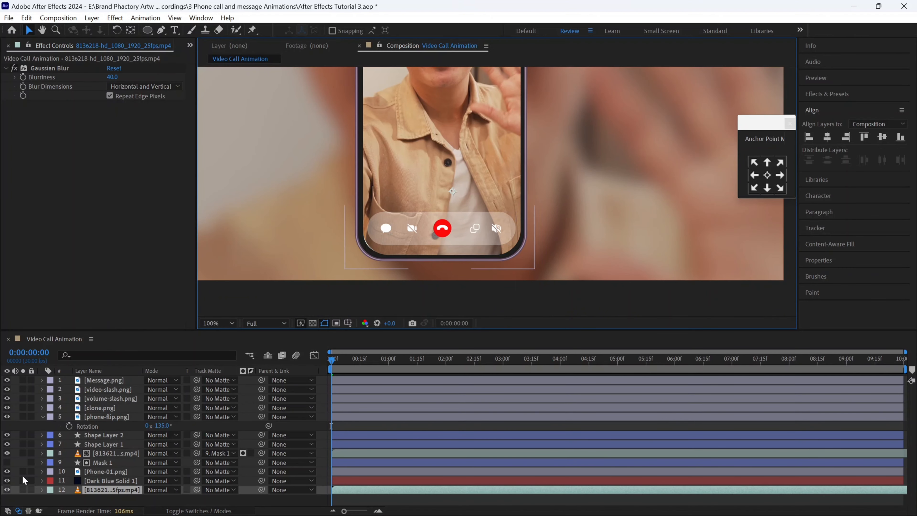
left_click(31, 489)
left_click(31, 480)
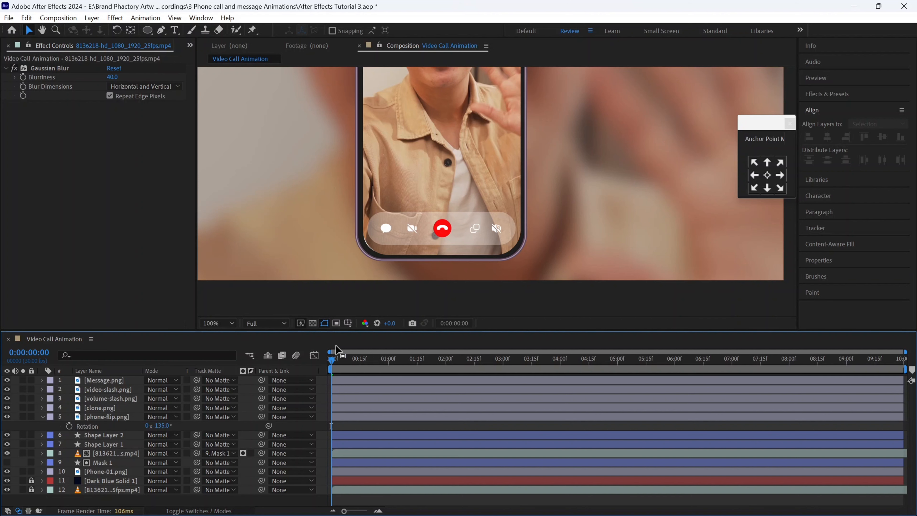
Draw a small horizontal rounded rectangle near the top of the phone screen and fill it with near-black 0E0E0E
key("h")
left_click_drag(428, 167, 412, 268)
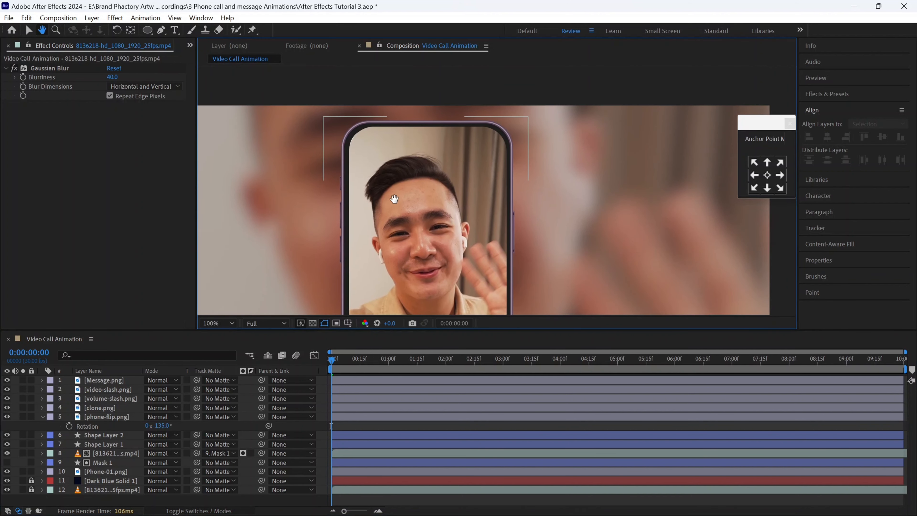
key("v")
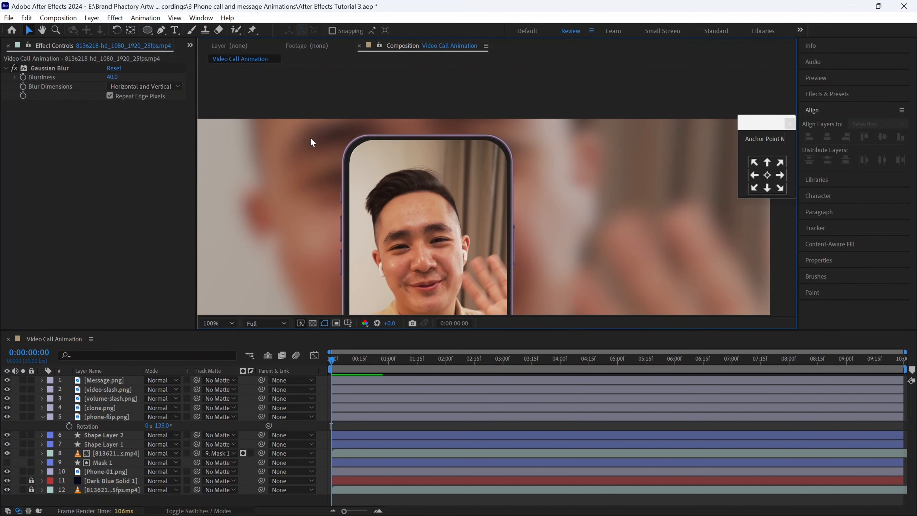
left_click_drag(147, 30, 194, 41)
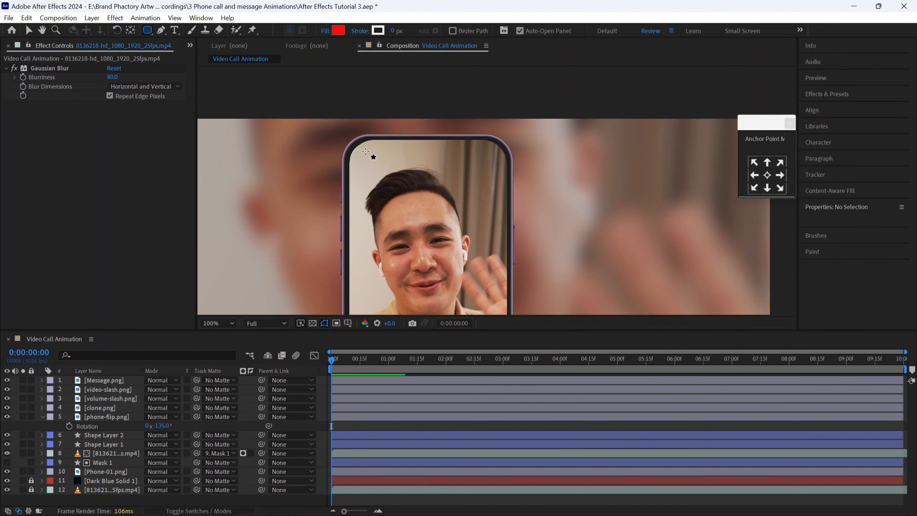
left_click_drag(402, 148, 447, 160)
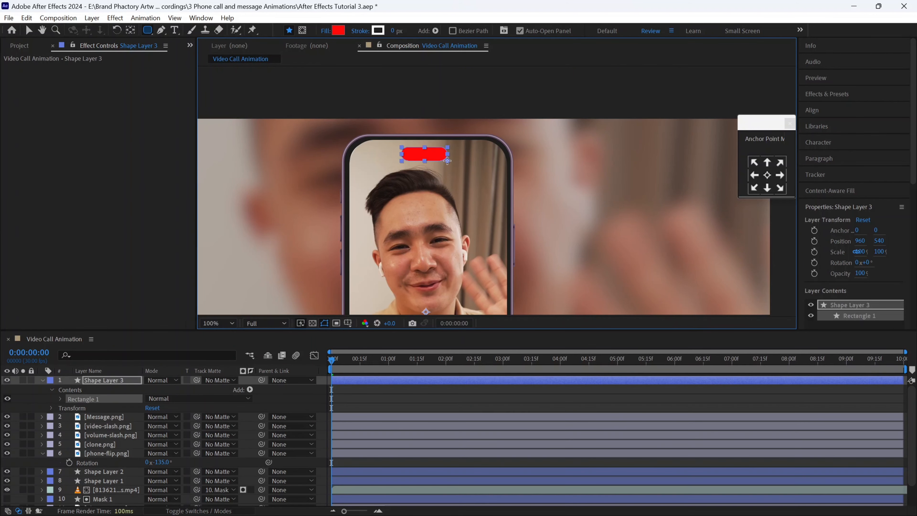
left_click(338, 31)
left_click_drag(389, 401, 375, 466)
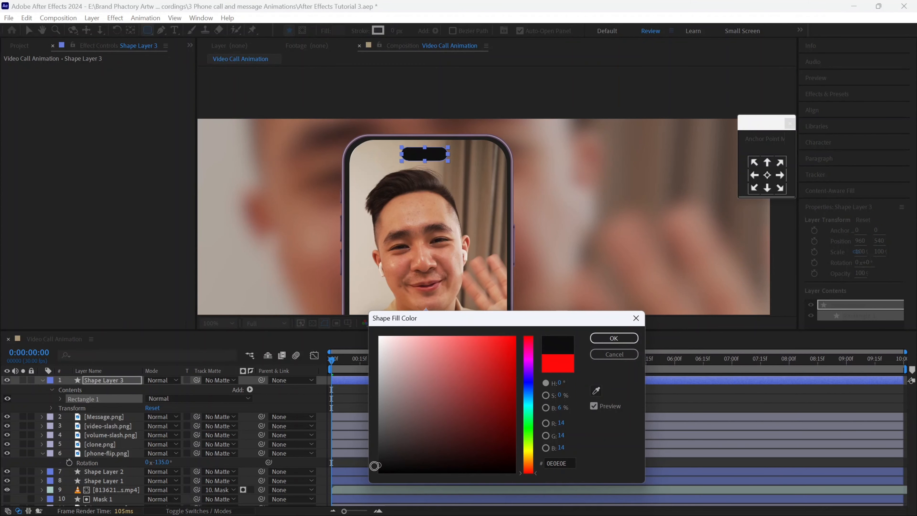
left_click(614, 337)
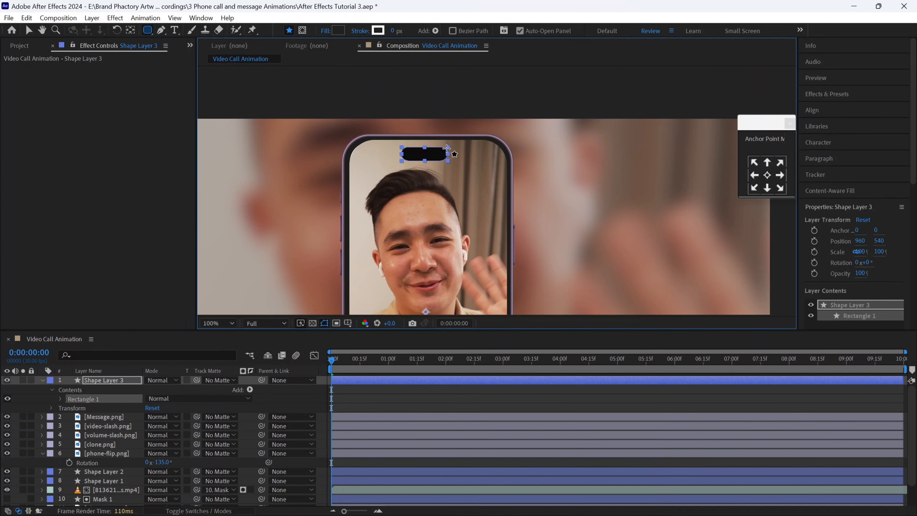
Reposition the black pill so it sits centred just below the phone's top edge
key("v")
left_click_drag(435, 154, 440, 155)
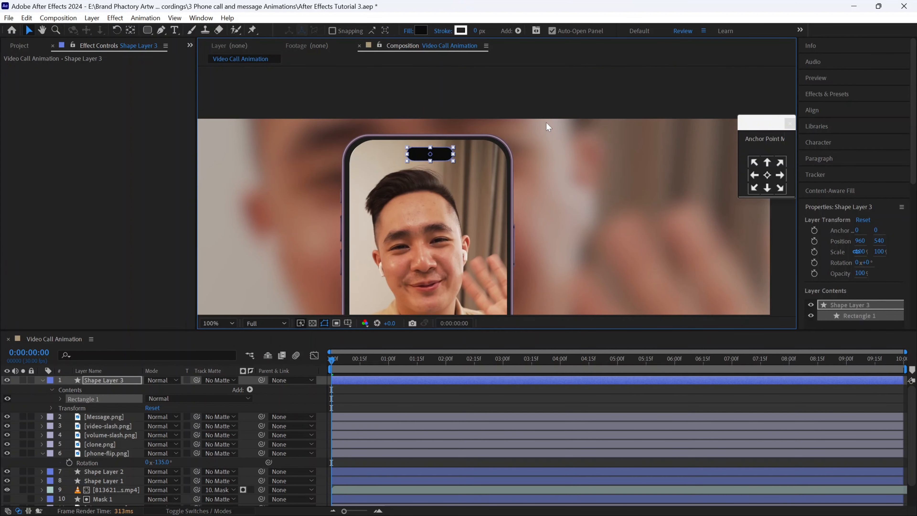
left_click_drag(442, 154, 443, 153)
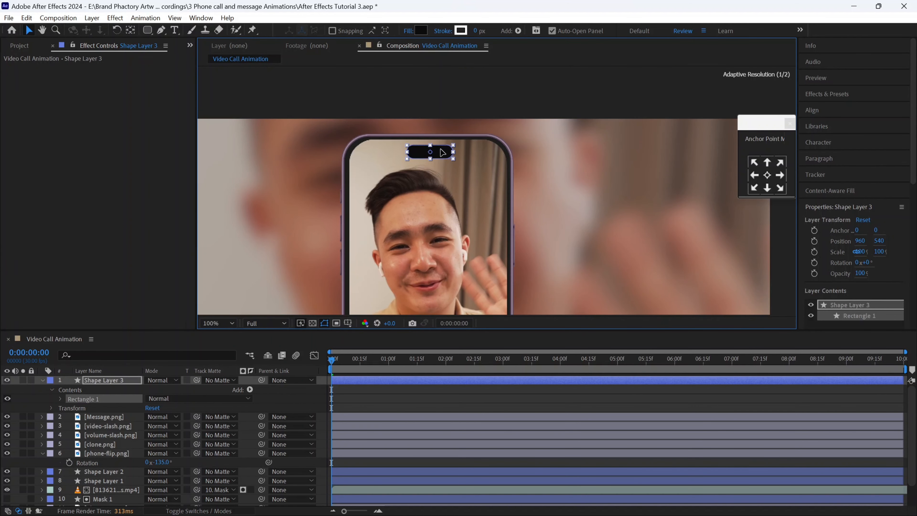
Draw a smaller rounded rectangle in the phone screen's upper-left corner as a new shape layer and fill it with red FF1616
left_click(294, 107)
left_click(147, 29)
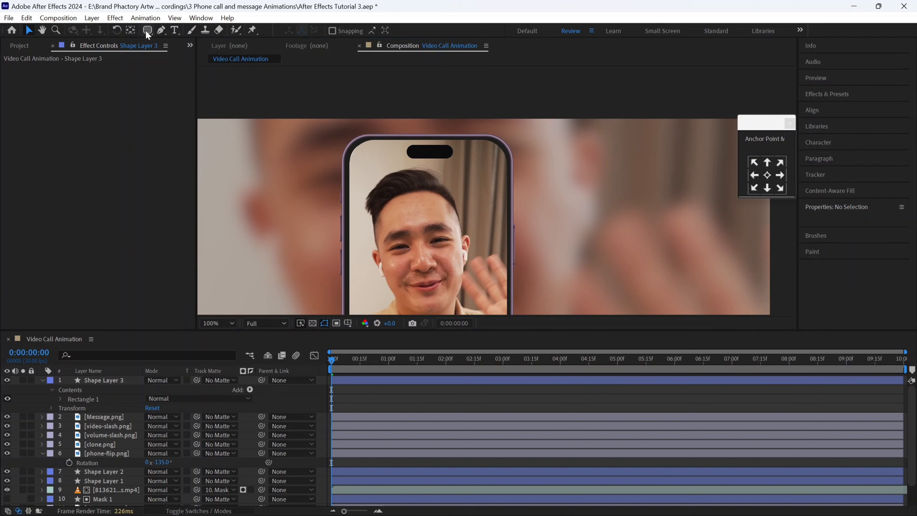
left_click_drag(357, 157, 387, 167)
left_click(337, 30)
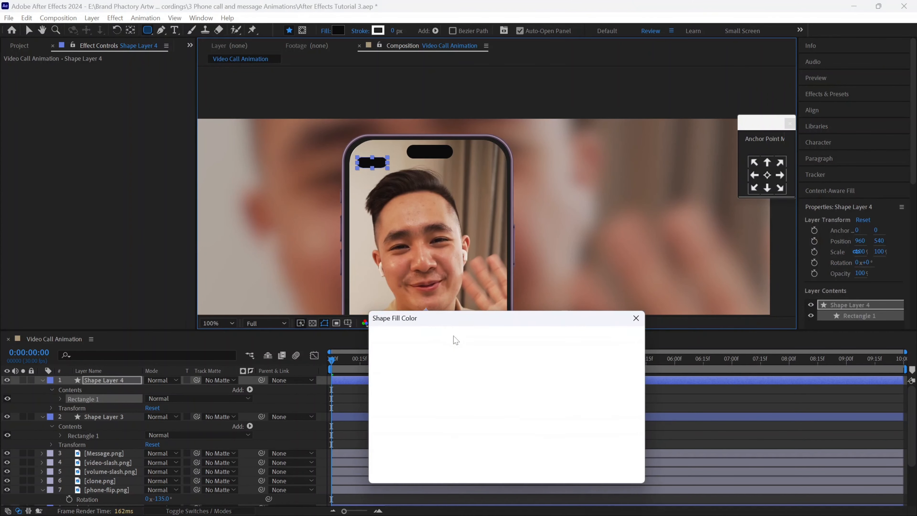
left_click(501, 332)
left_click_drag(501, 332, 503, 331)
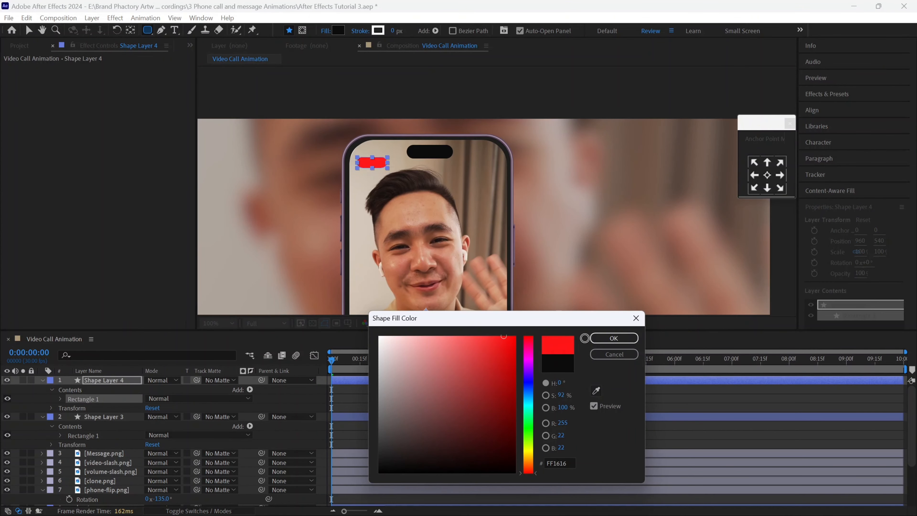
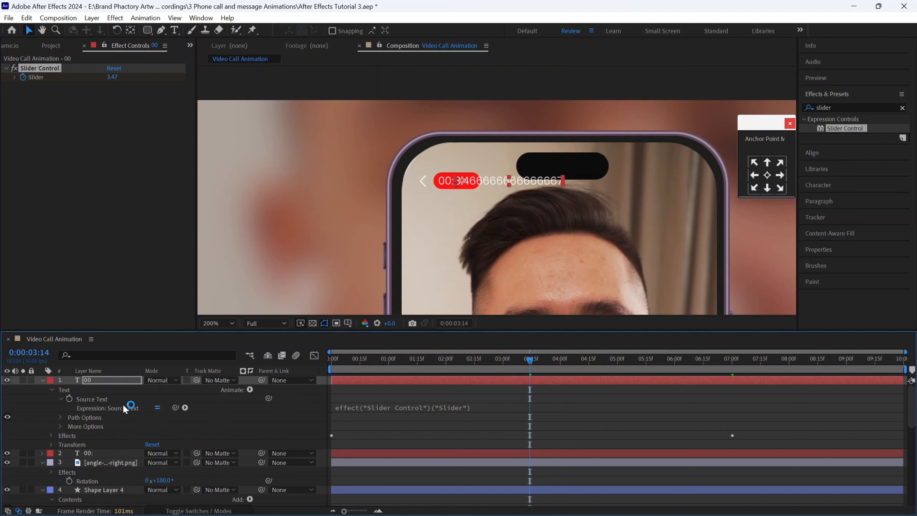
Add the expression Math.round(effect("Slider Control")(1)) to the Slider property of the 00 text layer, then collapse its properties
key("u")
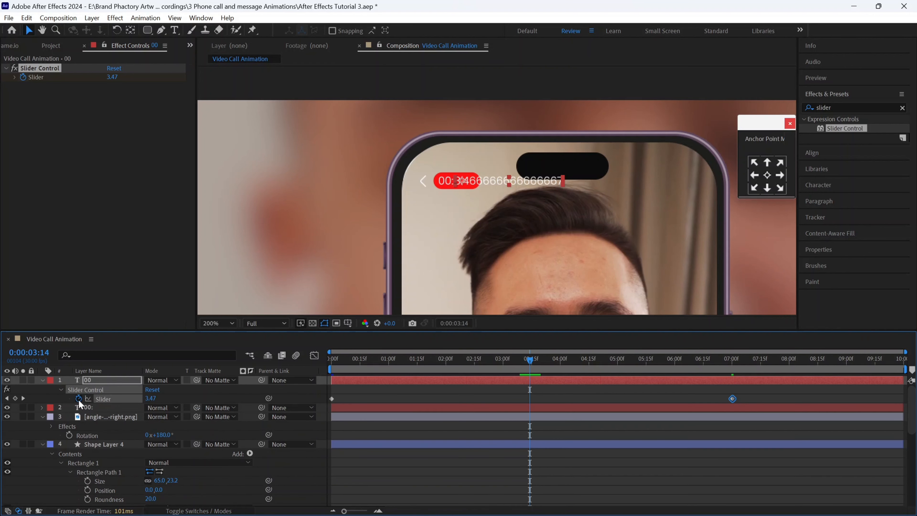
left_click(78, 398, "alt")
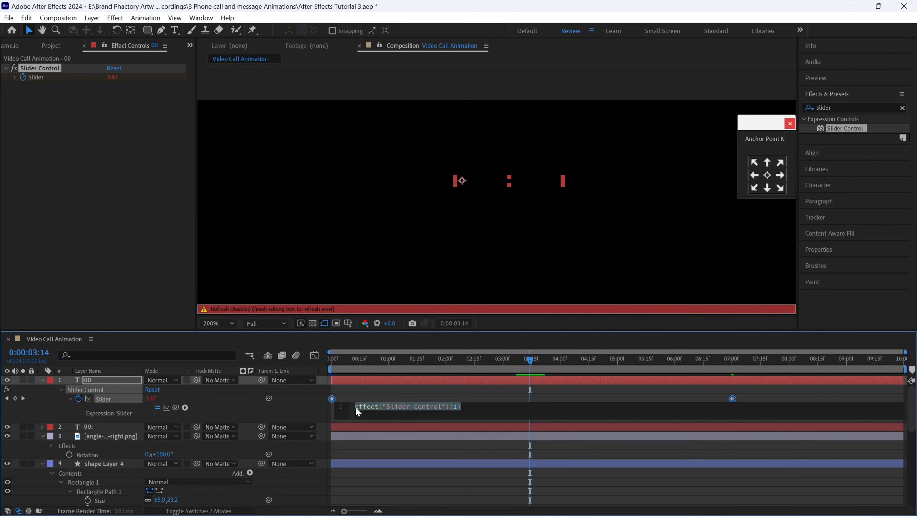
left_click(356, 413)
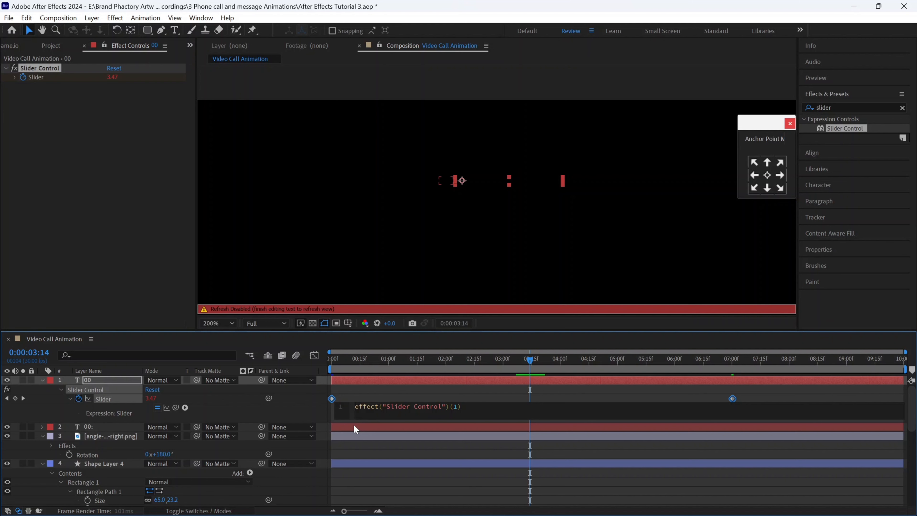
type("Math.round")
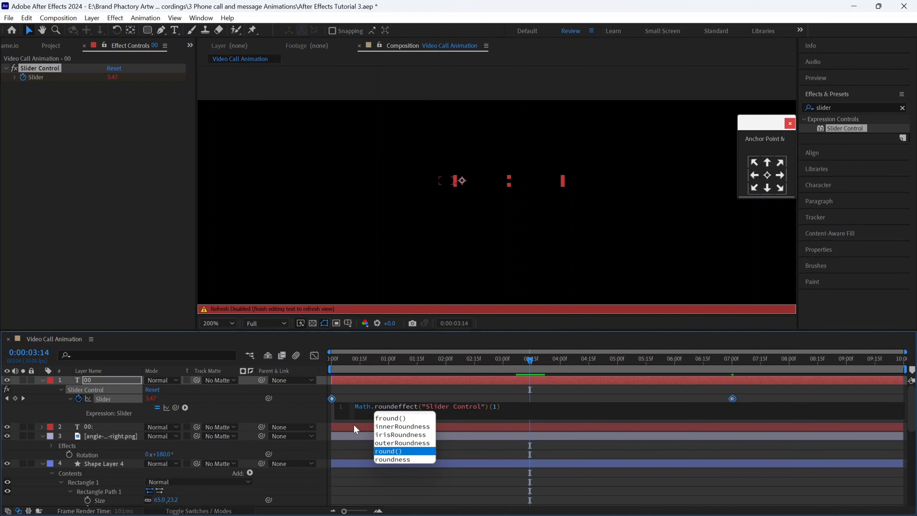
type("(")
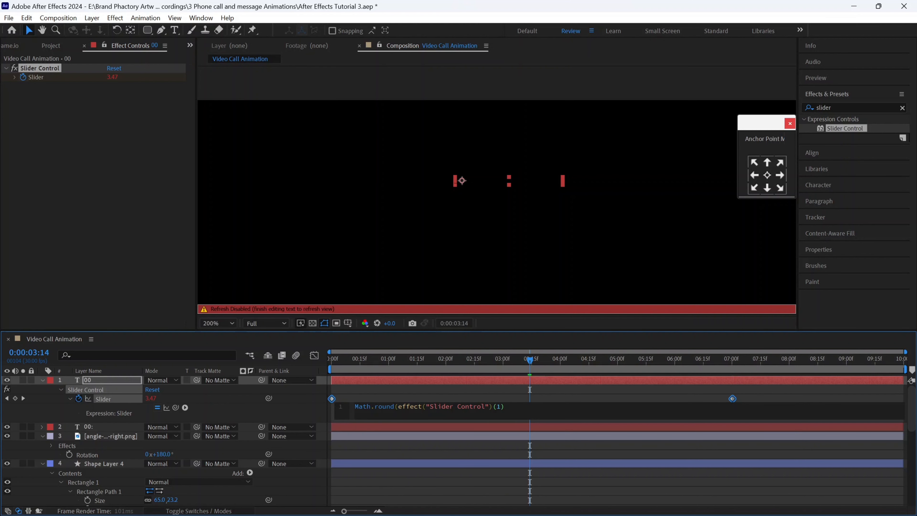
type(")")
left_click(281, 412)
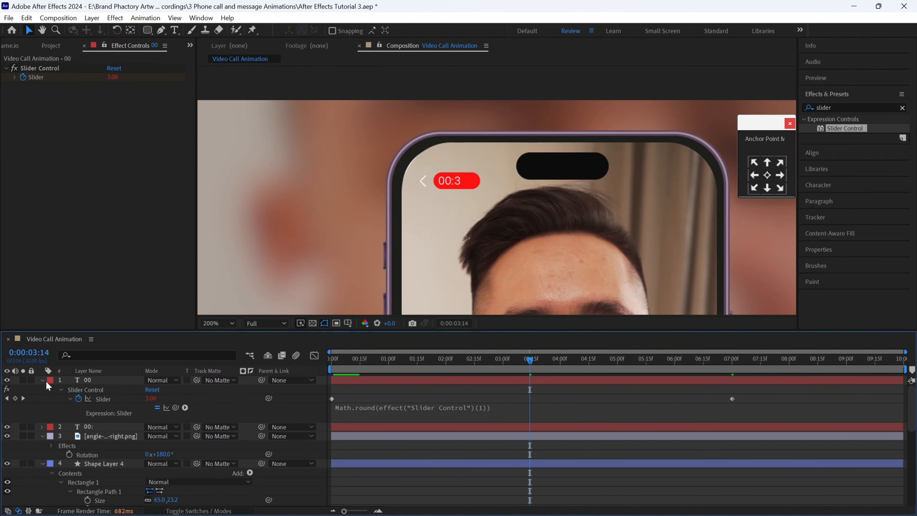
key("u")
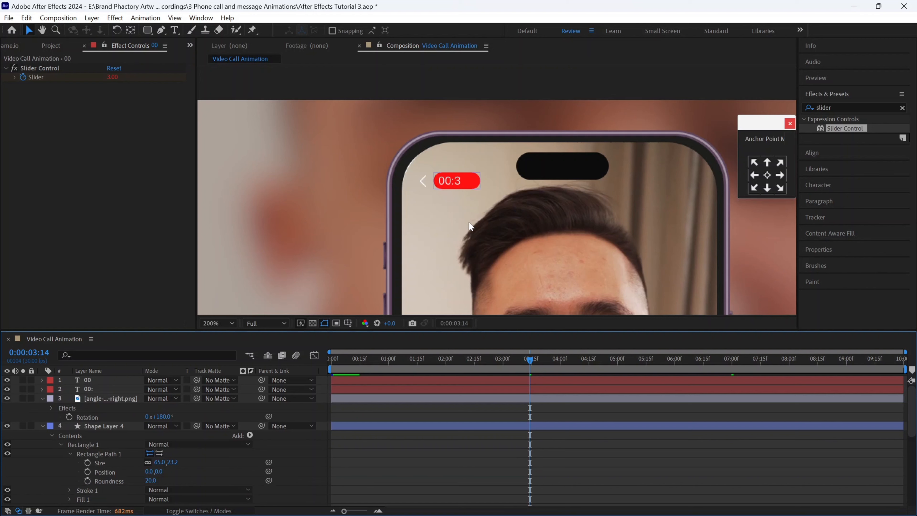
Preview the call timer's counting from the start of the composition
left_click(332, 367)
key("space")
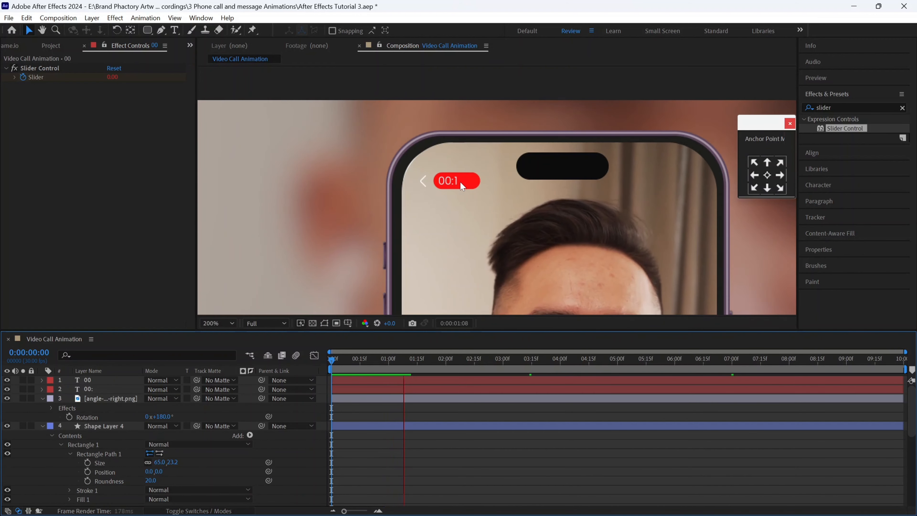
key("space")
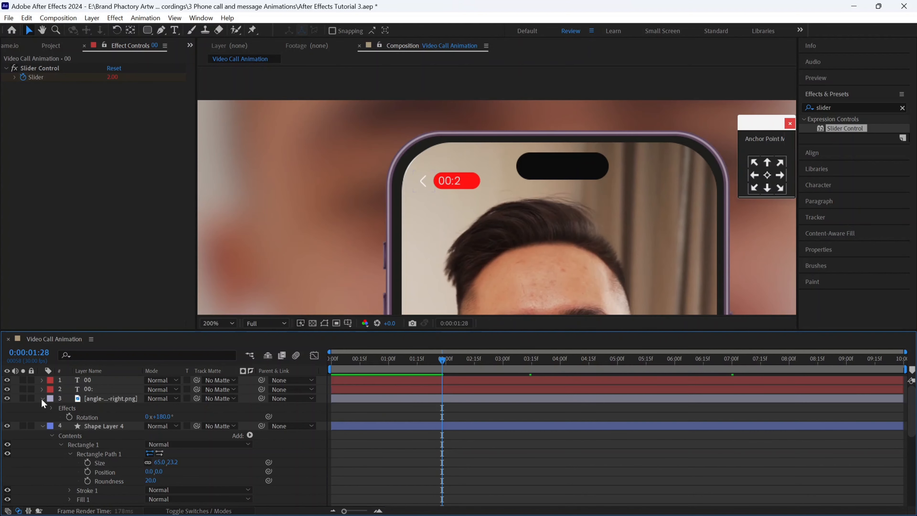
Collapse the expanded properties of the angle icon layer and Shape Layer 4
left_click(42, 398)
left_click(42, 407)
scroll(533, 190, "down", 5)
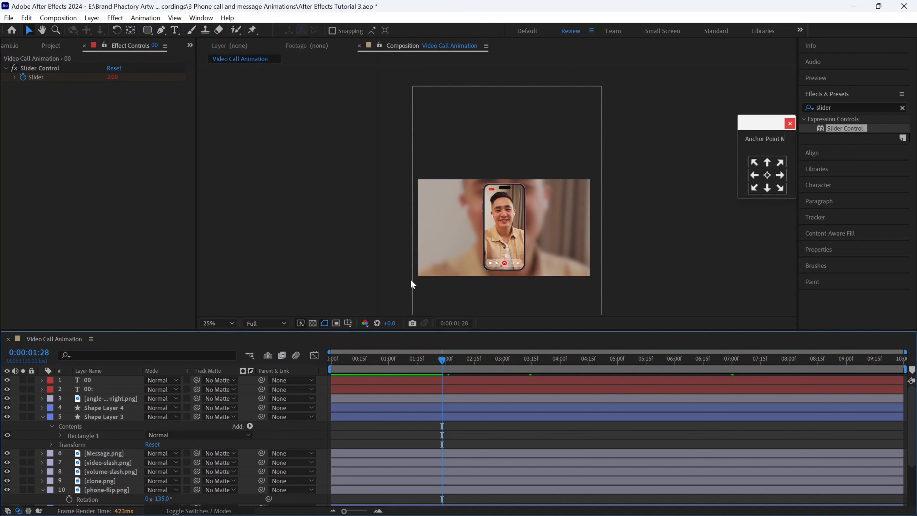
Parent the five call-control icon layers, Message.png through phone-flip.png, and Shape Layer 2 to Shape Layer 1
left_click(100, 417)
left_click(770, 163)
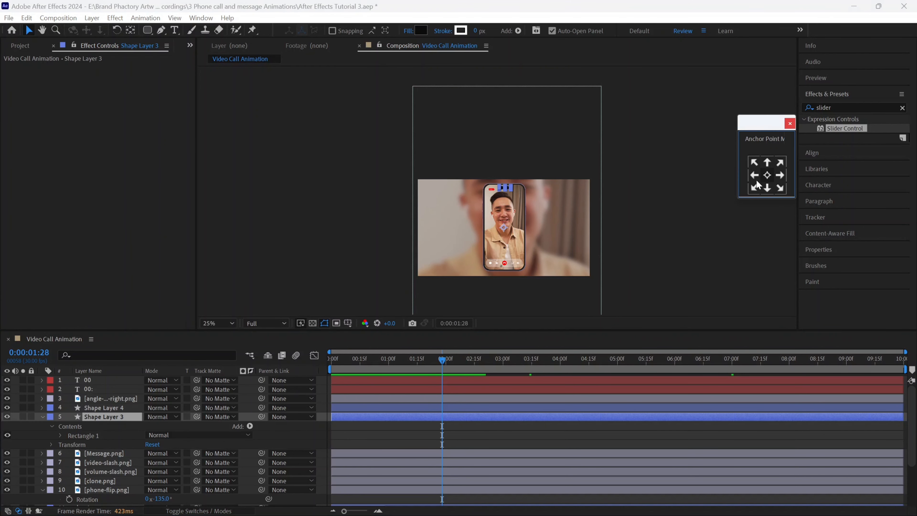
scroll(115, 479, "down", 3)
left_click(112, 481)
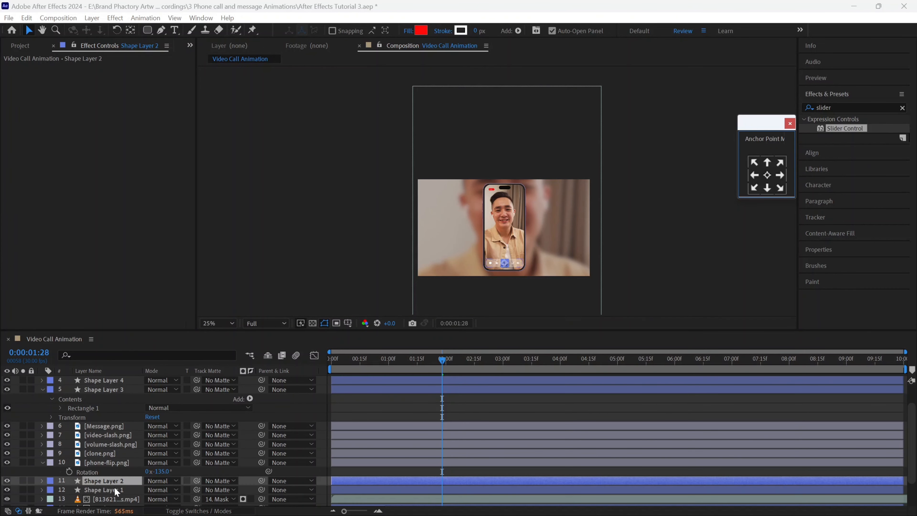
left_click(114, 486)
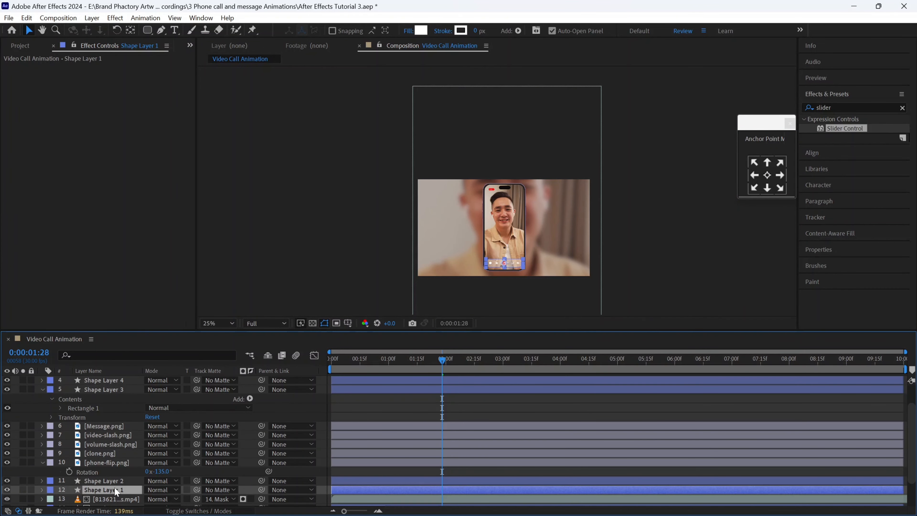
left_click(114, 480)
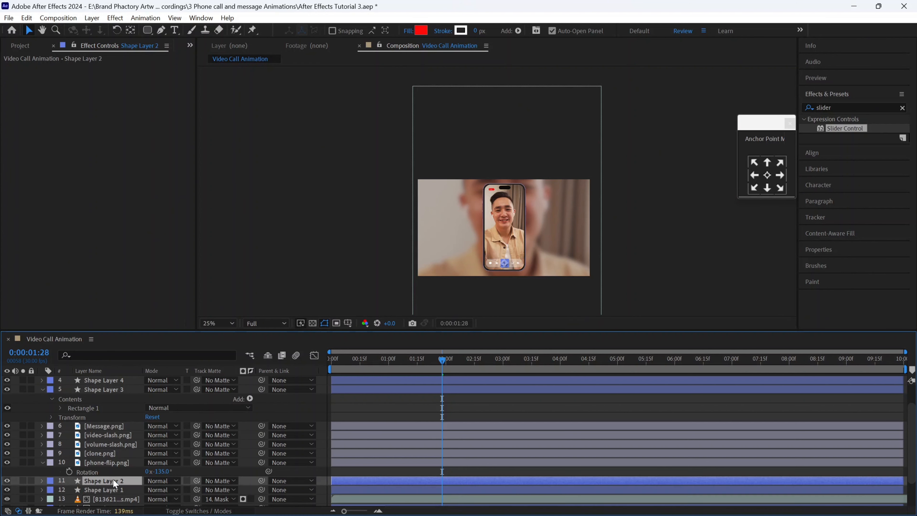
left_click(105, 426, "shift")
left_click(7, 427)
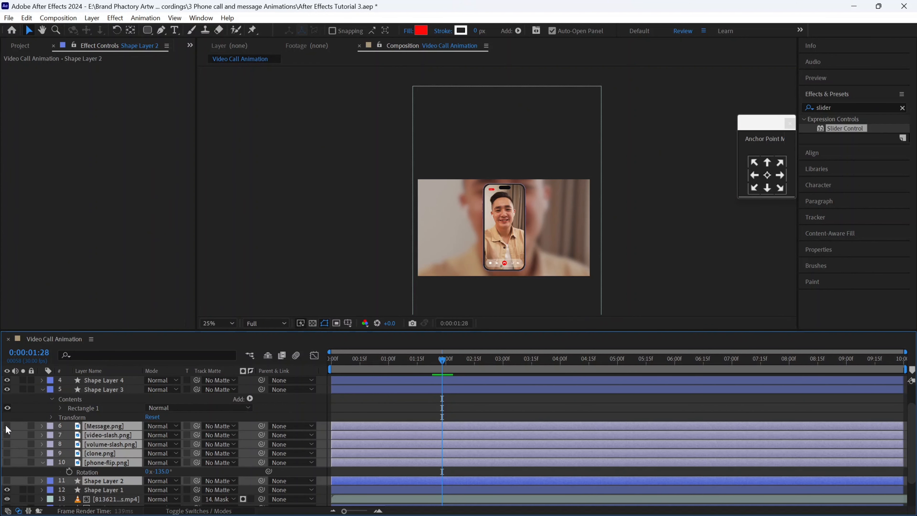
left_click(8, 427)
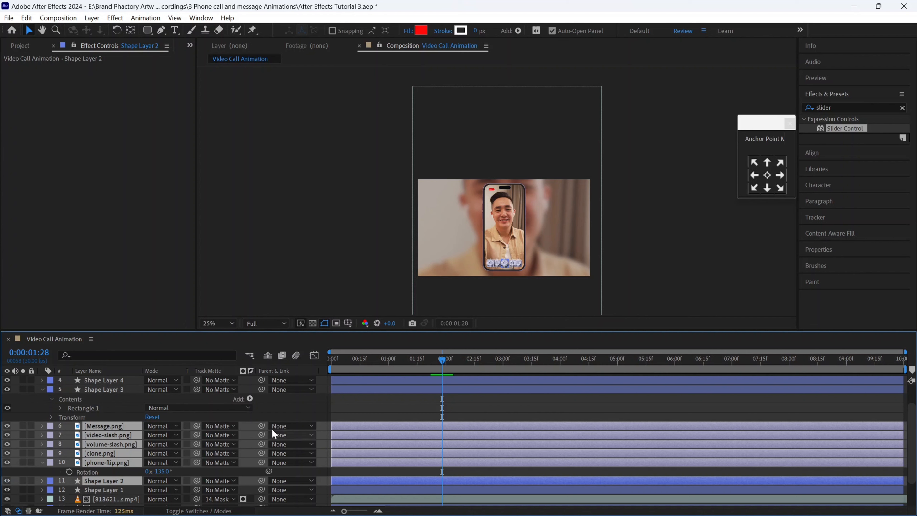
left_click(292, 428)
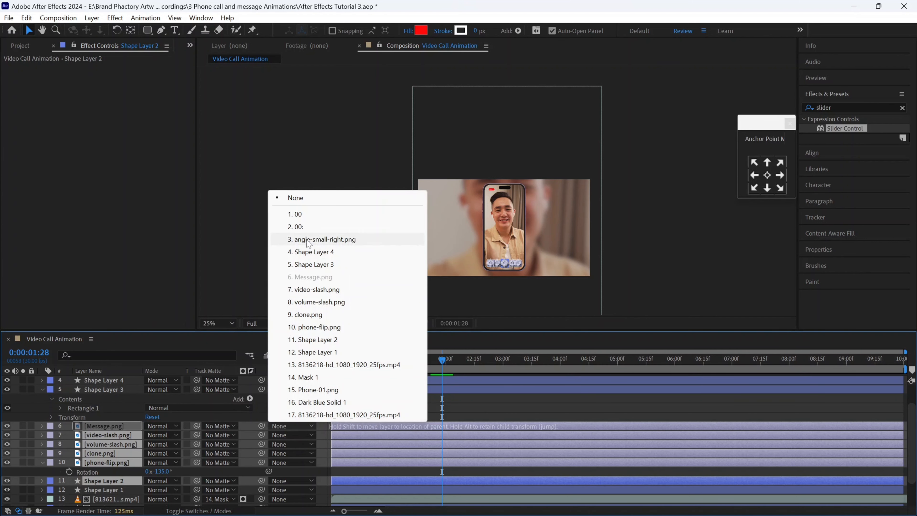
left_click(317, 353)
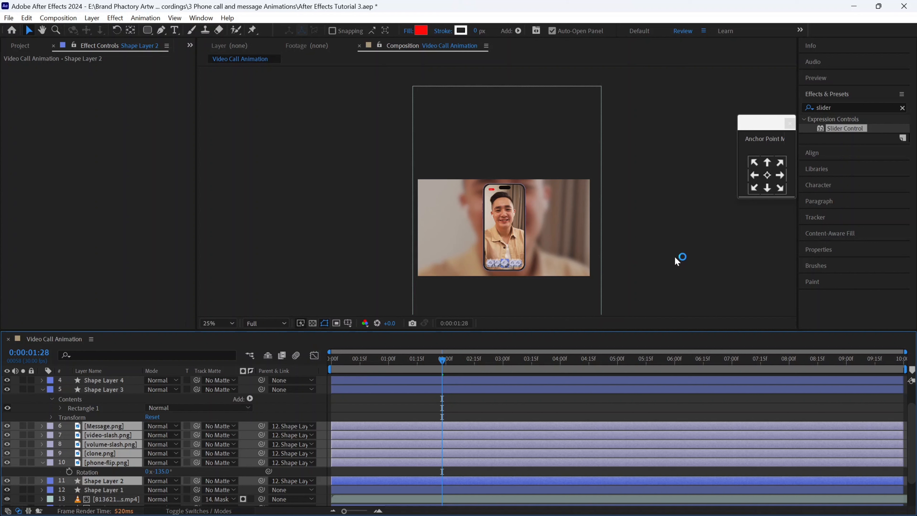
Keyframe Shape Layer 1's Position so it slides up from 965.0, 1056.8 at the composition start to 965.0, 934.8 within the first second
left_click(132, 490)
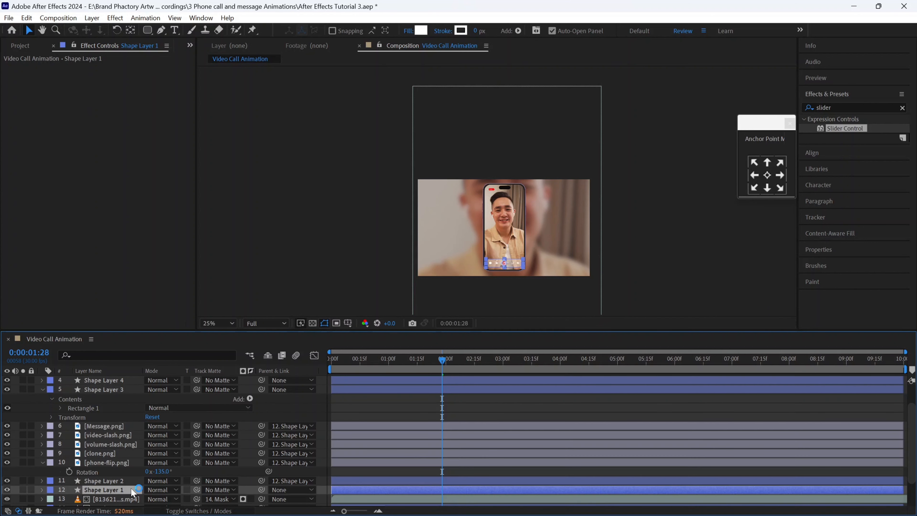
scroll(445, 397, "down", 2)
left_click(385, 360)
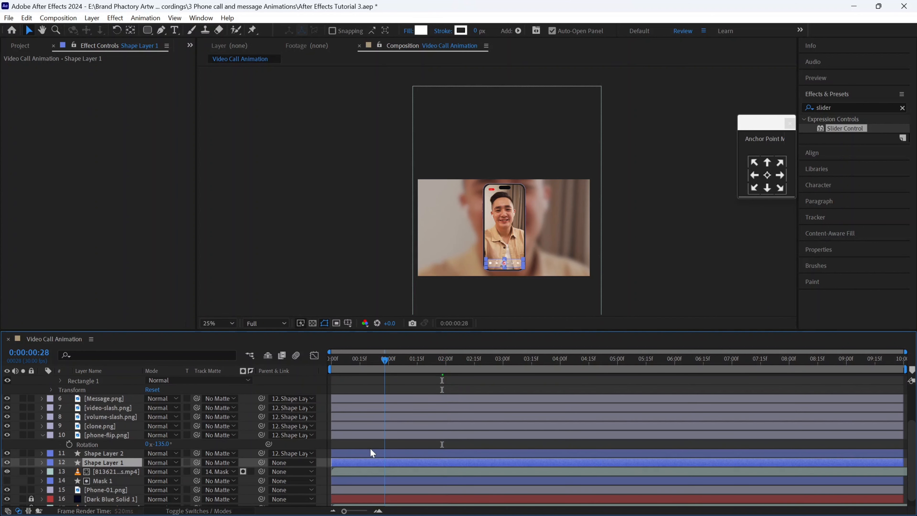
left_click(372, 487)
left_click(371, 465)
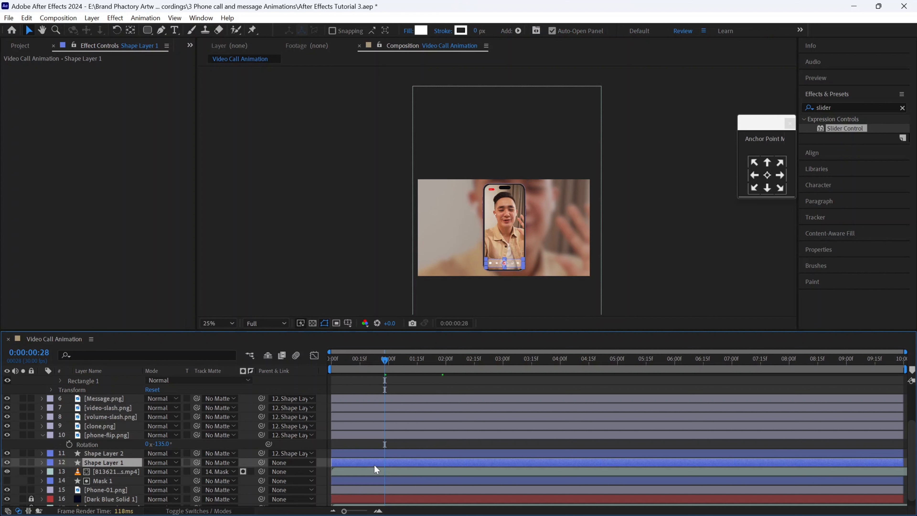
key("p")
left_click(84, 473)
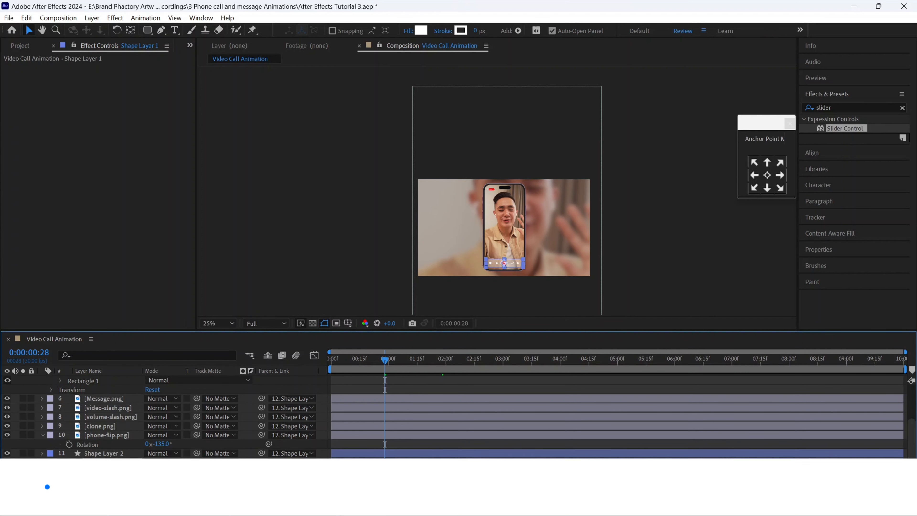
left_click(326, 361)
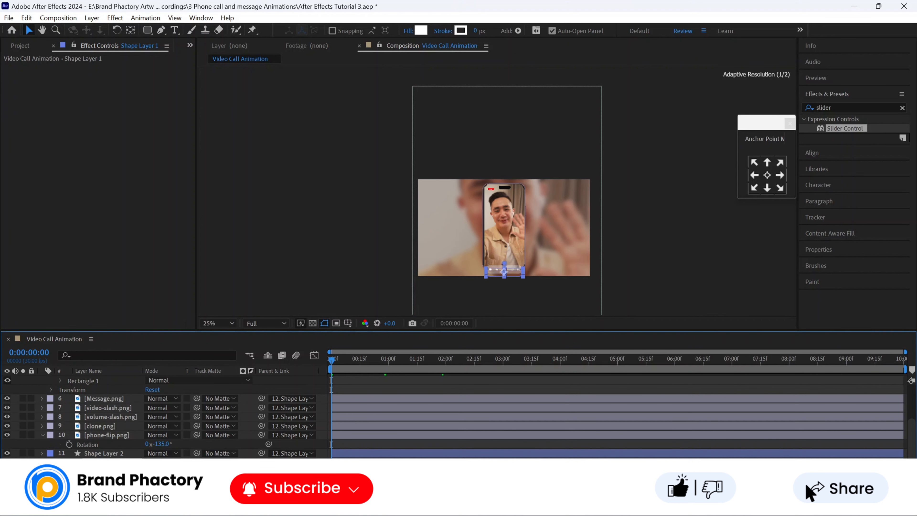
Set Mask 1 as the track matte for Shape Layer 1, Shape Layer 2 and the five icon layers, then preview
left_click(219, 463)
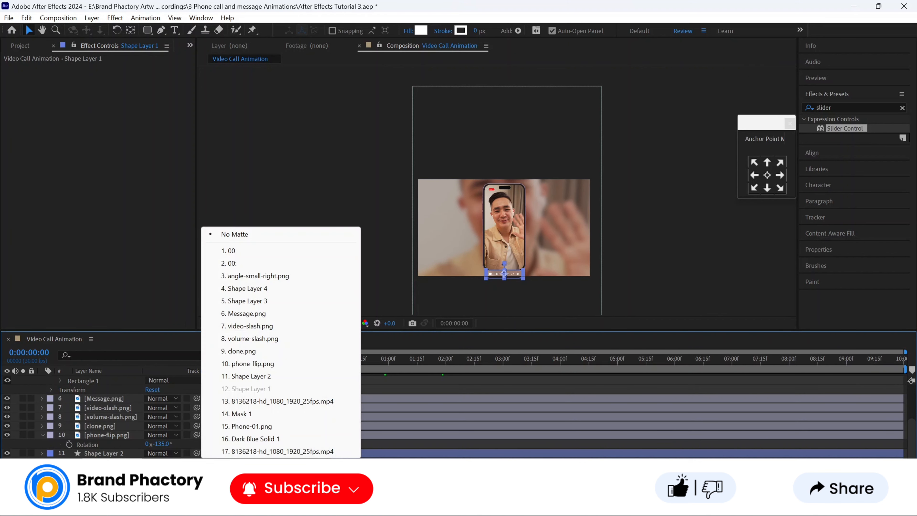
left_click(245, 414)
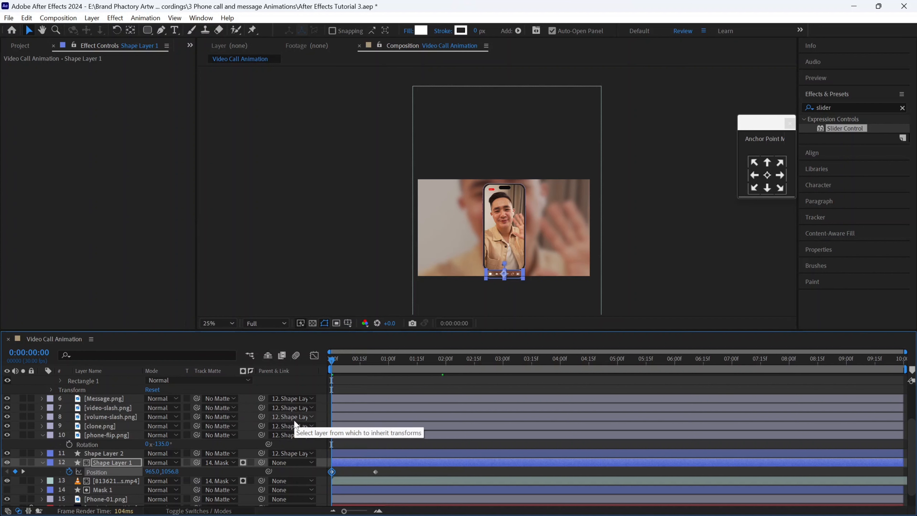
left_click(77, 453)
left_click(103, 398, "shift")
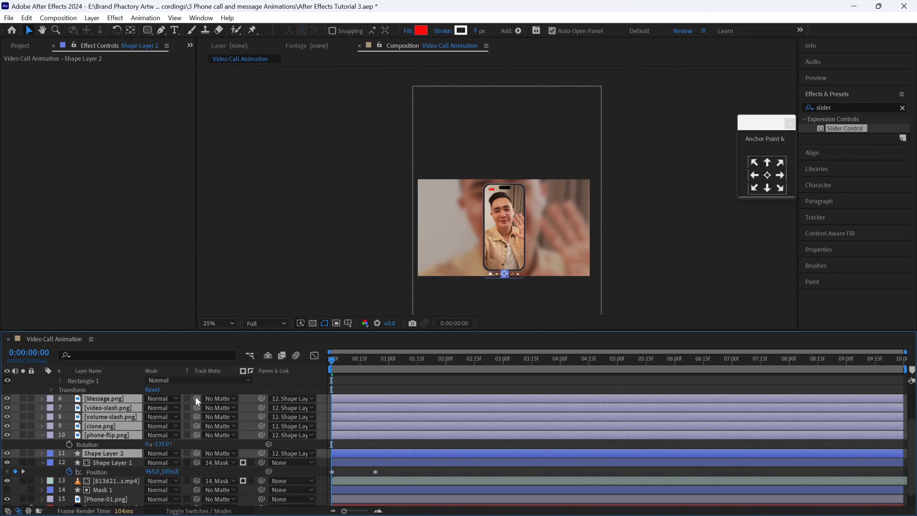
left_click(219, 398)
left_click(239, 350)
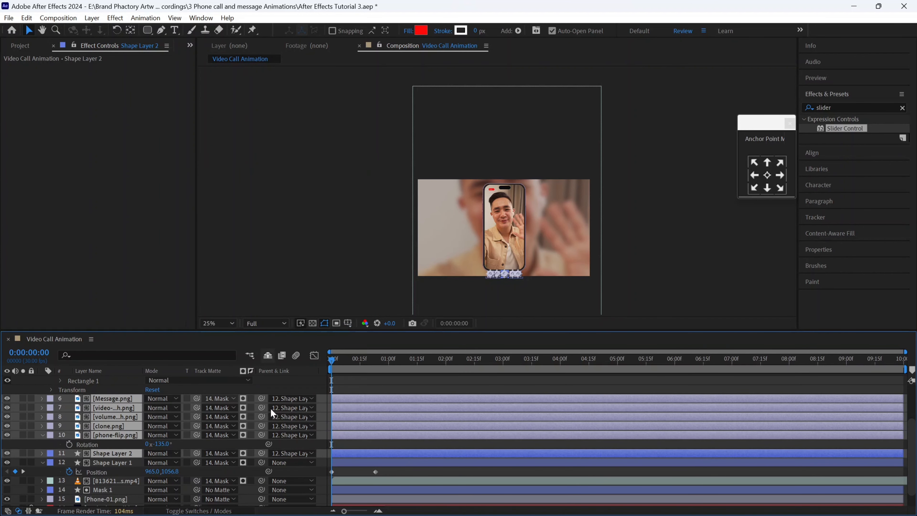
key("space")
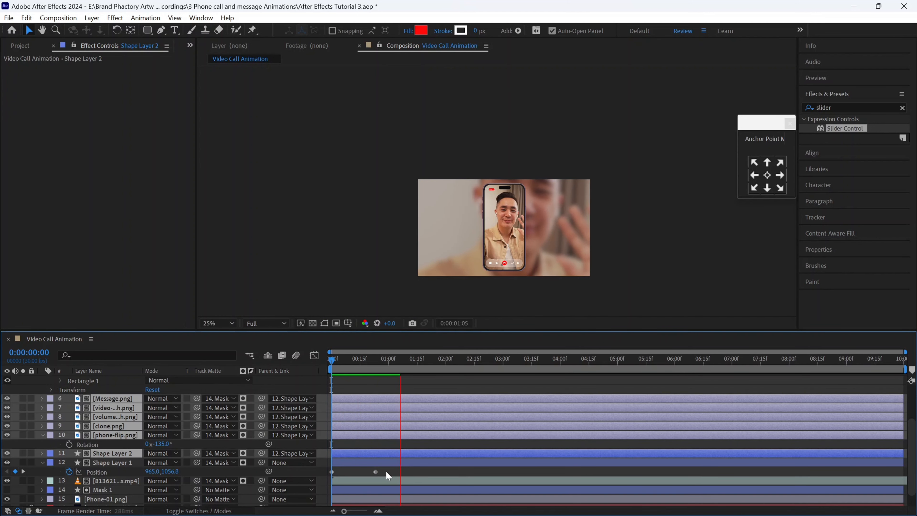
Apply Easy Ease to both Position keyframes of Shape Layer 1 and adjust the end keyframe's easing in the speed graph
left_click_drag(386, 471, 326, 478)
right_click(332, 472)
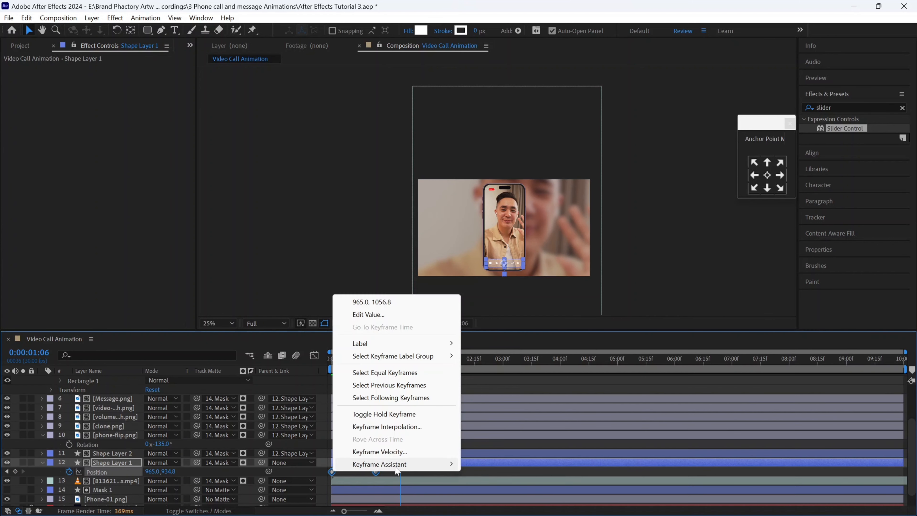
mouse_move(397, 469)
left_click(476, 391)
left_click(314, 355)
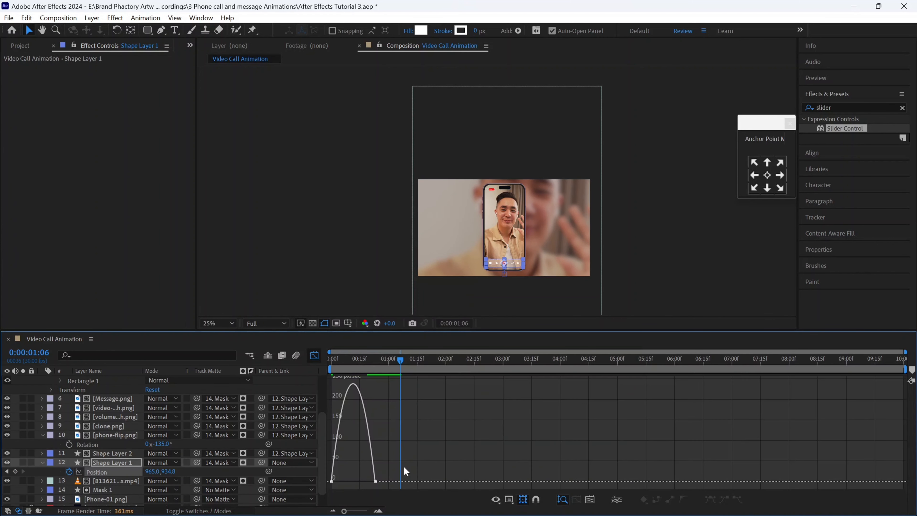
left_click_drag(406, 457, 345, 482)
left_click(314, 355)
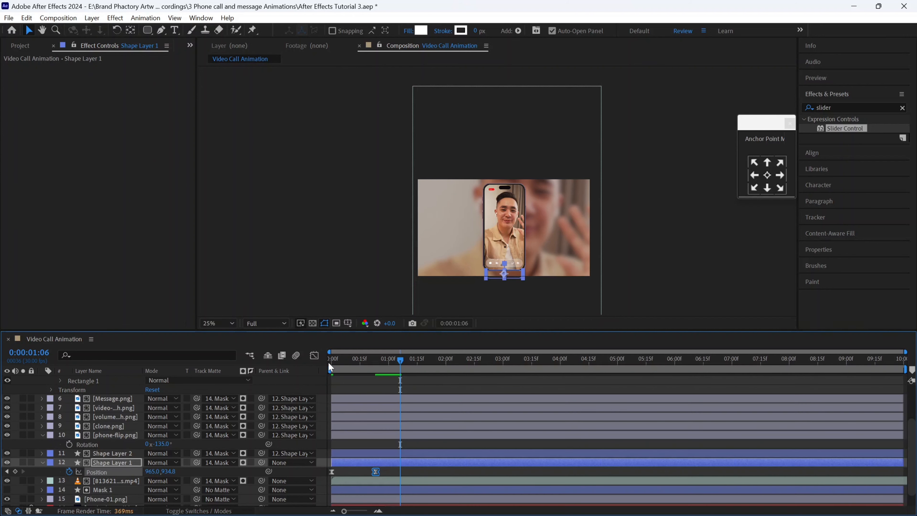
Preview the control bar's slide-in from the start of the composition
left_click(329, 364)
key("space")
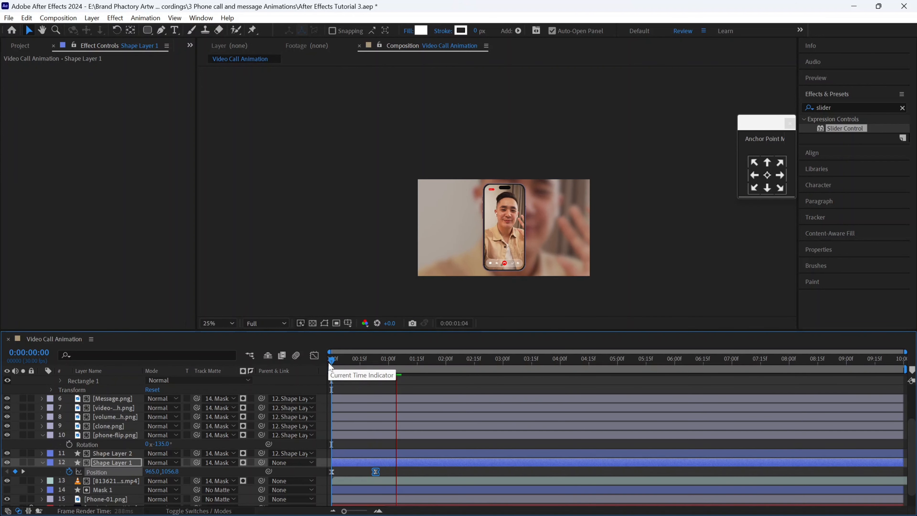
key("space")
key("space")
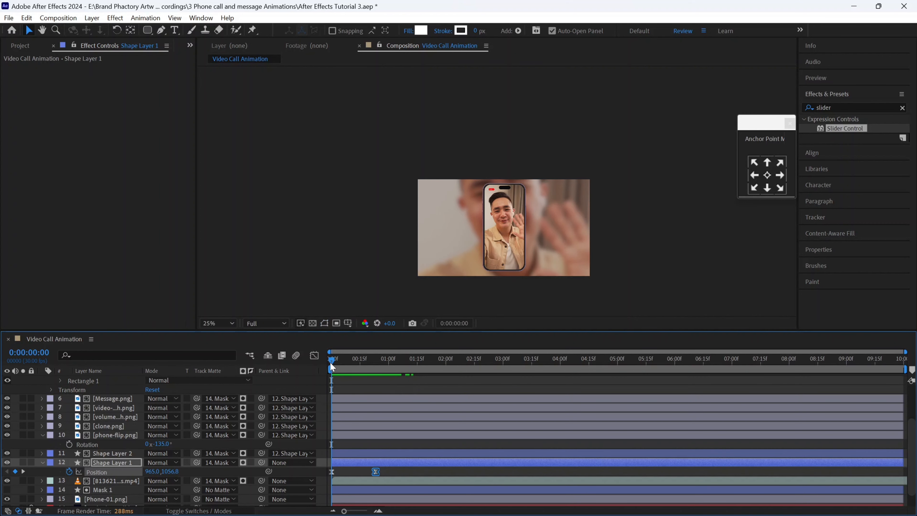
key("space")
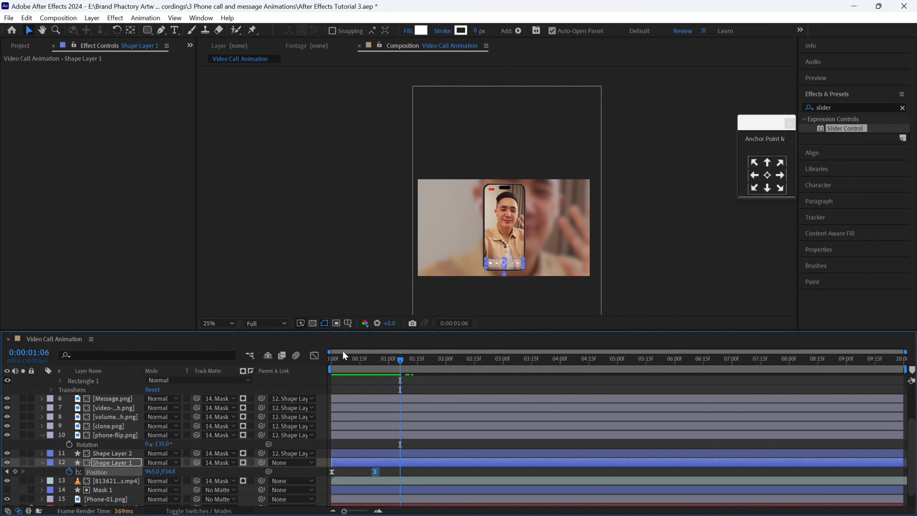
Duplicate the phone-screen footage layer together with Mask 1 and place the copies directly below Shape Layer 1
left_click(114, 490)
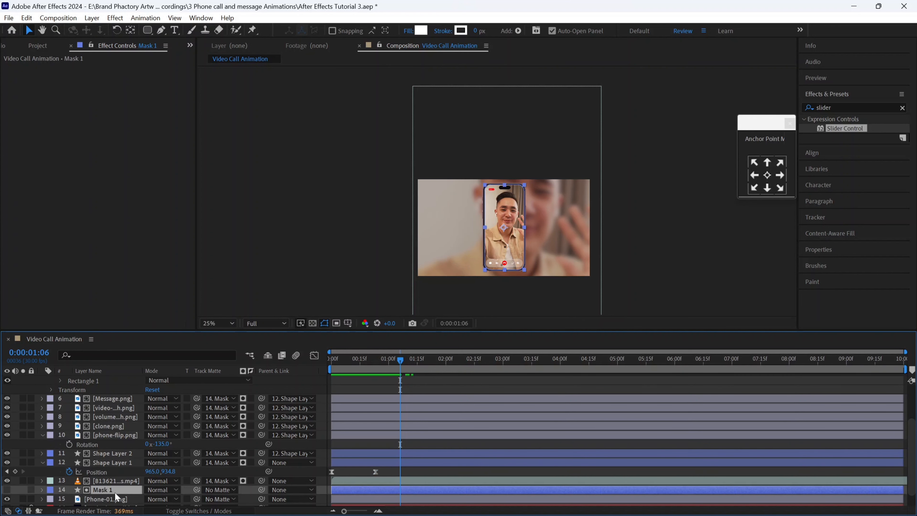
left_click(117, 481, "ctrl")
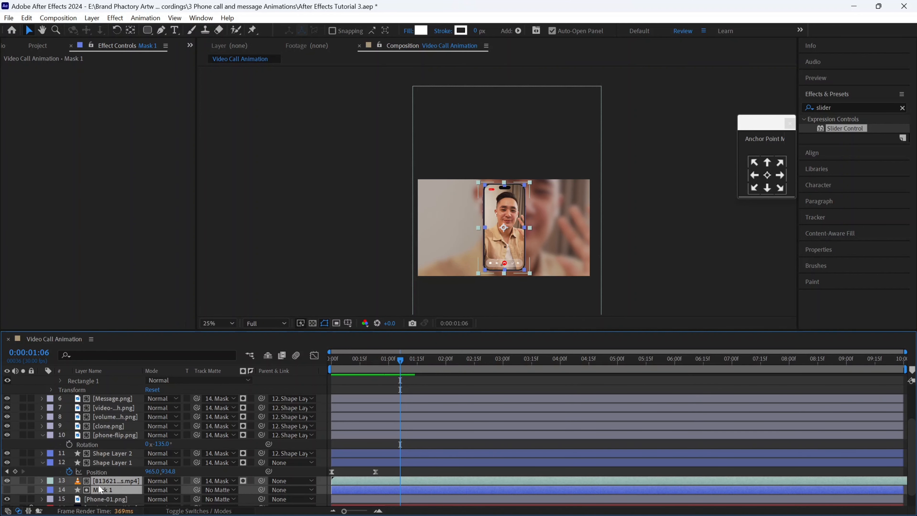
key("ctrl+d")
left_click_drag(110, 497, 113, 473)
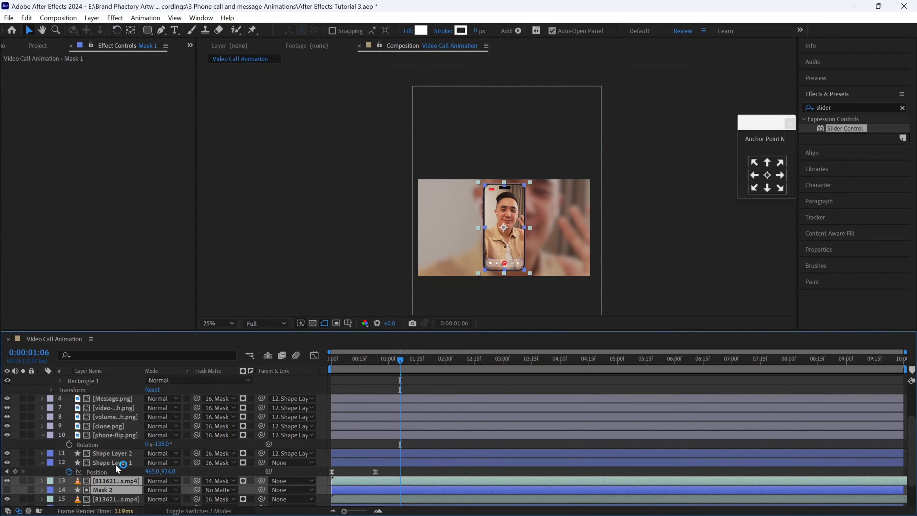
left_click(115, 463)
Set the duplicated mask, Mask 2, as the track matte of the duplicated footage layer
left_click(110, 489)
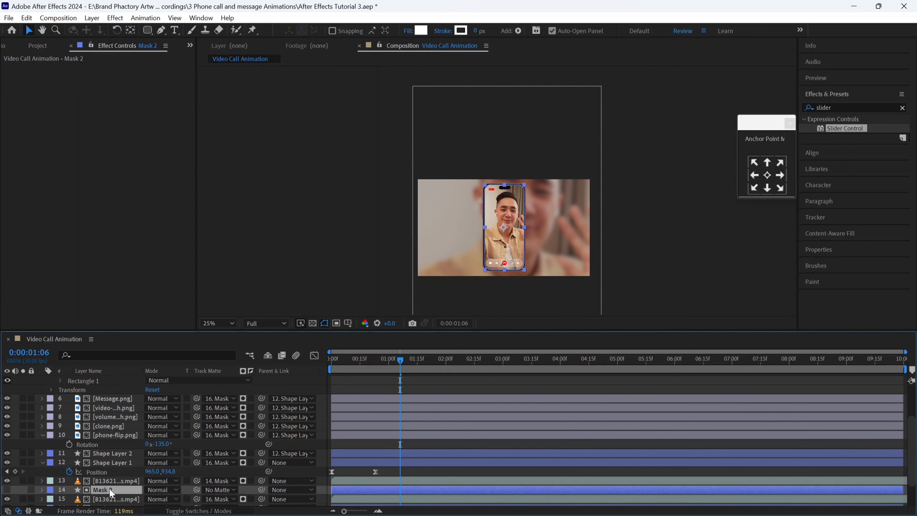
left_click(109, 481)
left_click(220, 480)
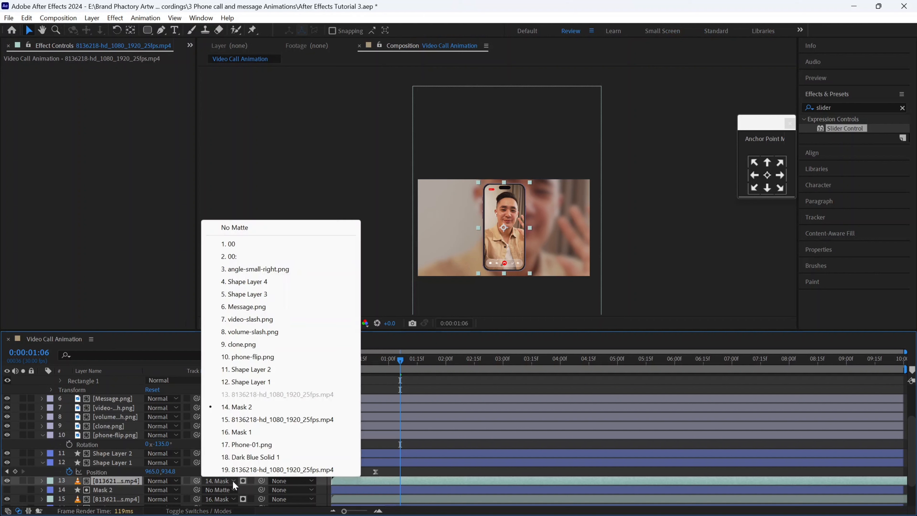
left_click(245, 411)
Replace the duplicated footage layer's source with 8048477-hd_1080_1920_25fps.mp4 from the Videos folder
left_click(190, 45)
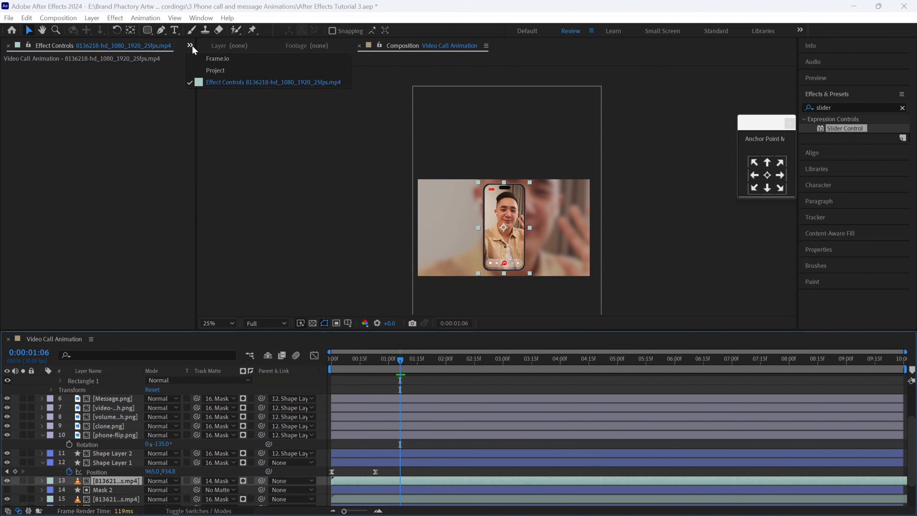
left_click(213, 69)
left_click(58, 265)
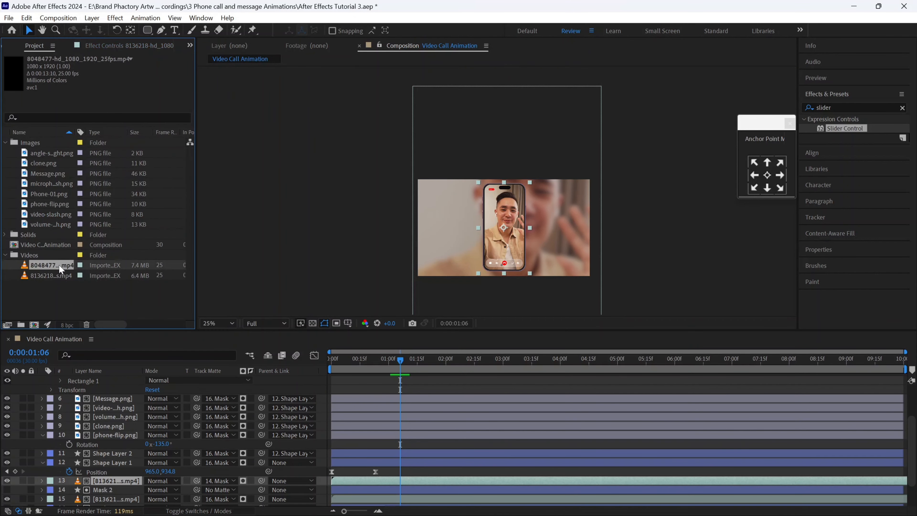
left_click(118, 482)
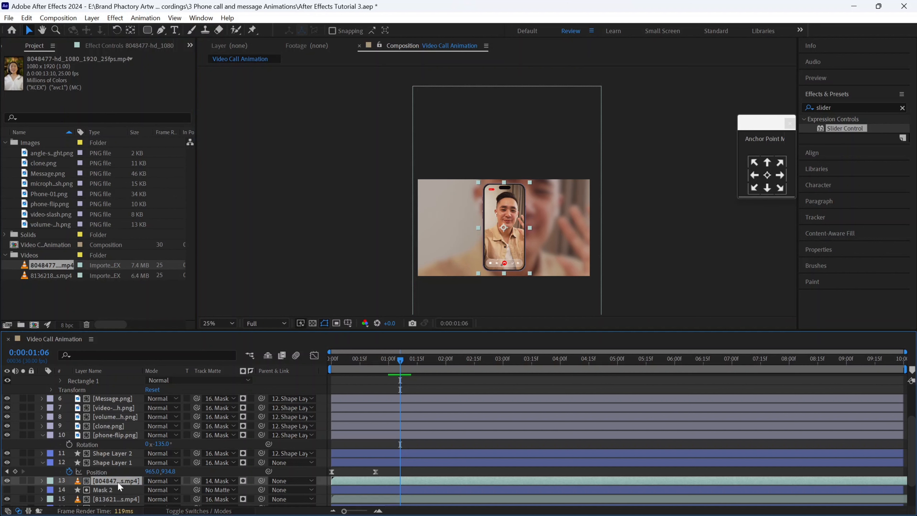
key("ctrl+alt+slash")
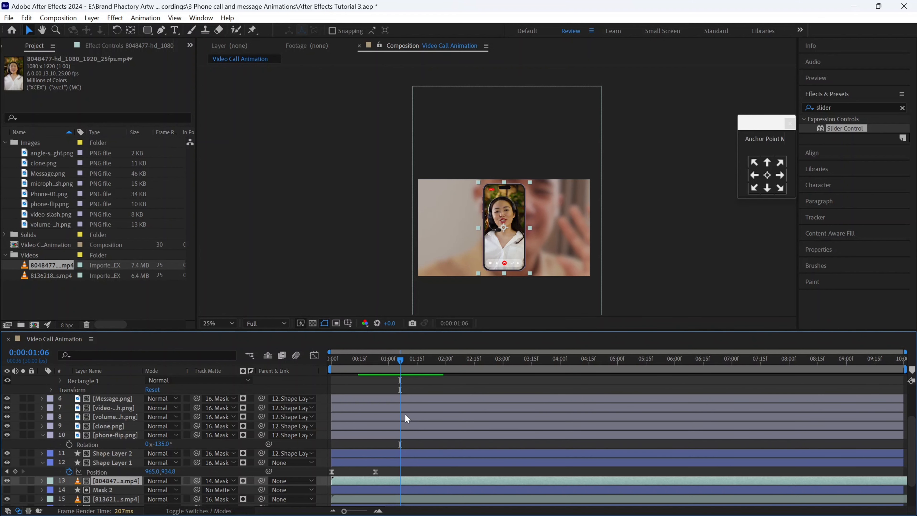
Parent the second caller's footage layer (8048477-hd_1080_1920_25fps.mp4) to Mask 2
left_click(106, 490)
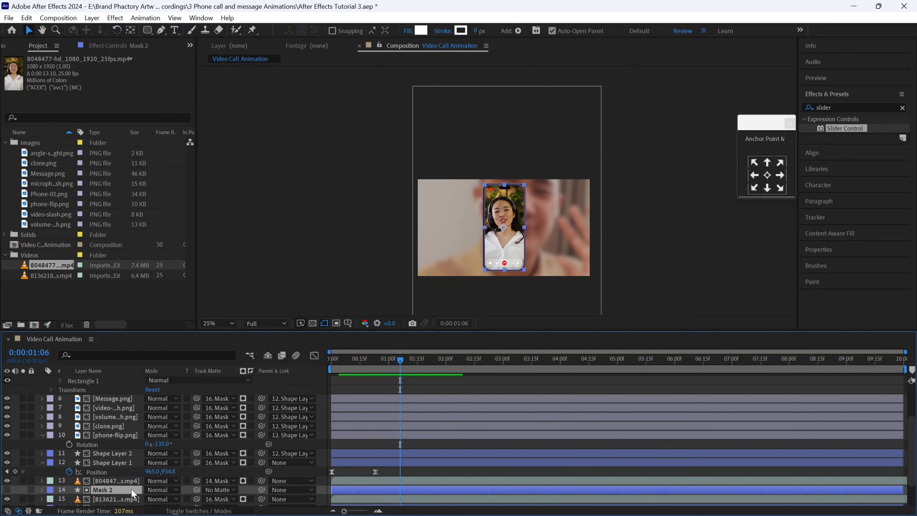
left_click(111, 481)
left_click(290, 480)
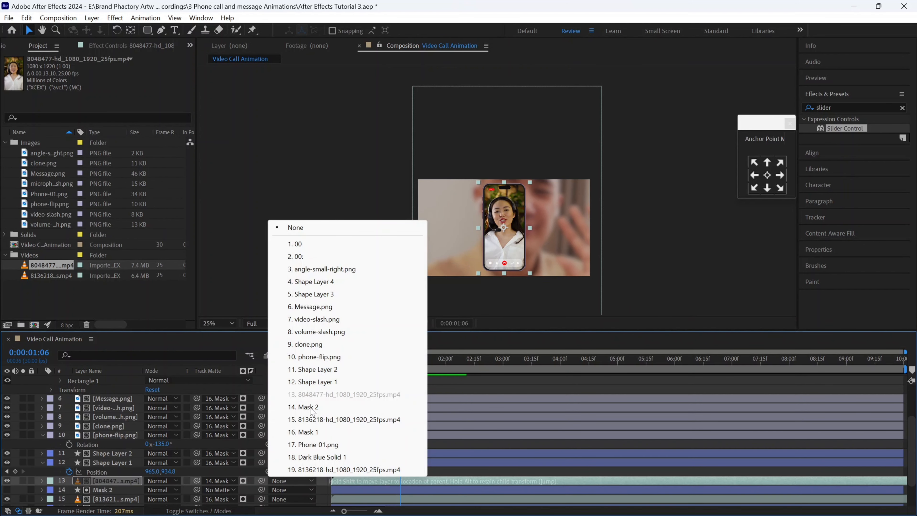
left_click(324, 407)
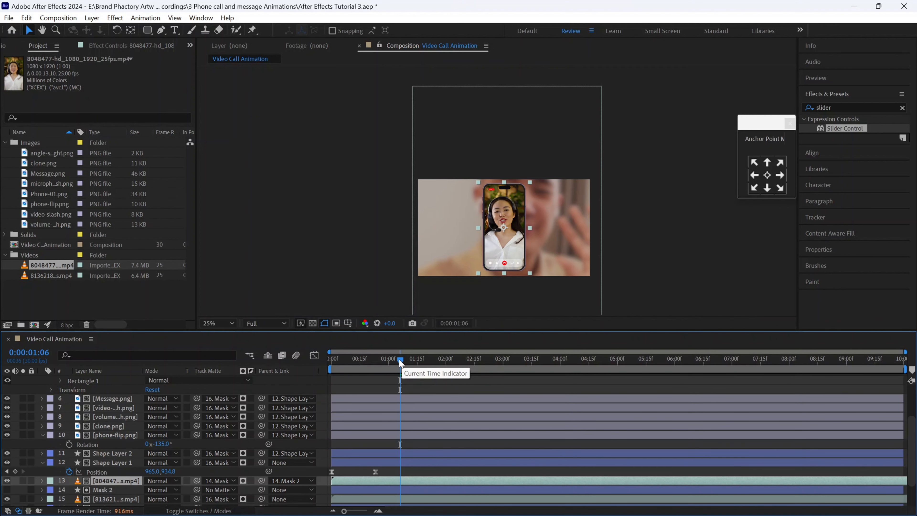
Add Position and Scale keyframes to Mask 2 at 0:00:01:25
left_click_drag(401, 360, 419, 358)
left_click(436, 357)
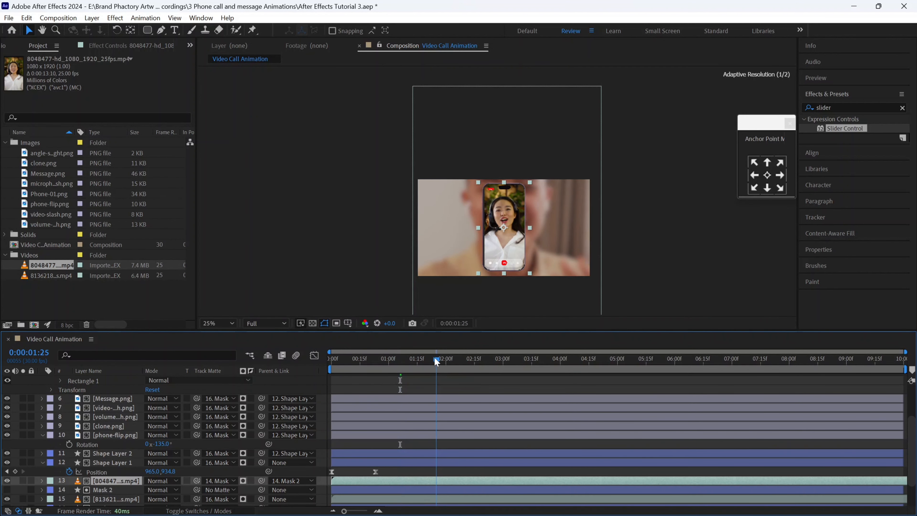
scroll(383, 498, "down", 2)
left_click(116, 463)
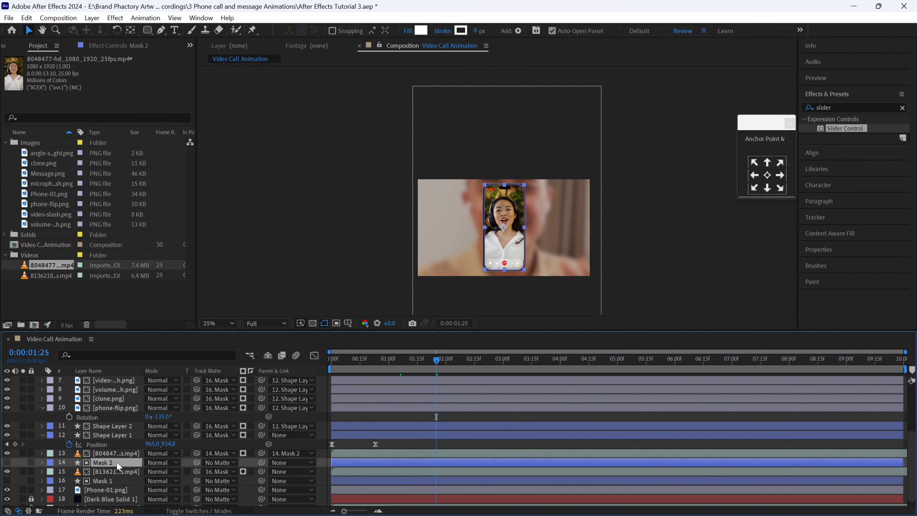
key("p")
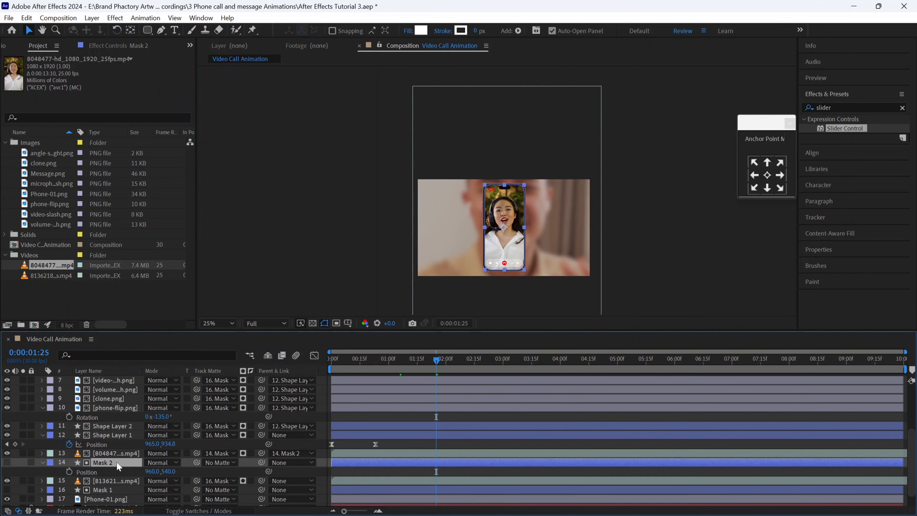
key("shift+s")
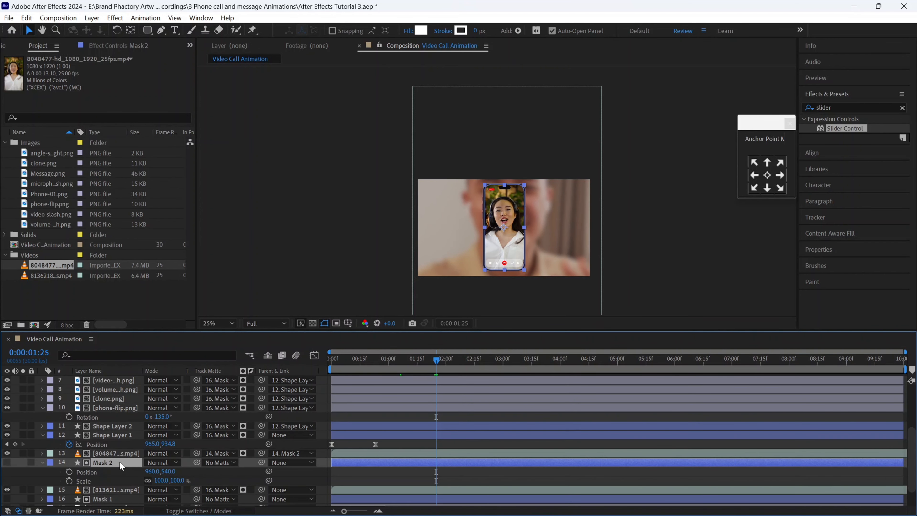
left_click(69, 471)
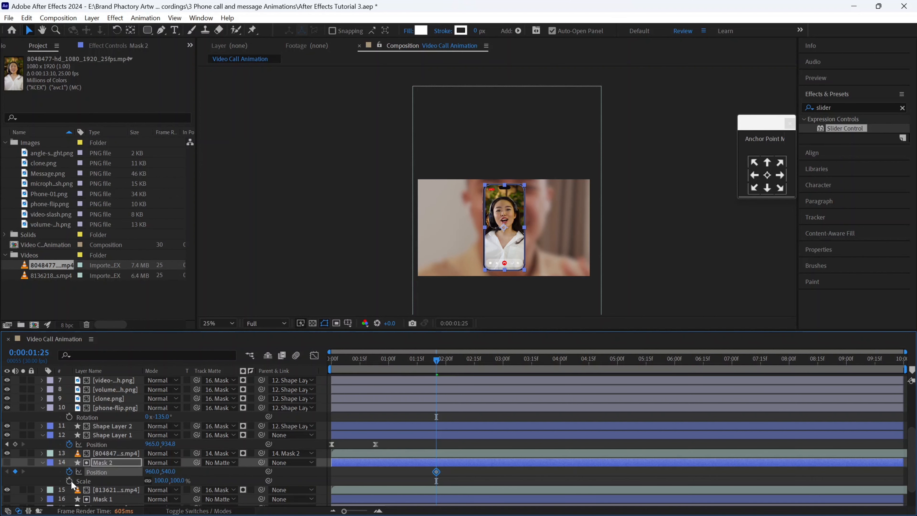
left_click(69, 481)
Set Mask 2's scale to 37% at 0:00:01:04
left_click(395, 362)
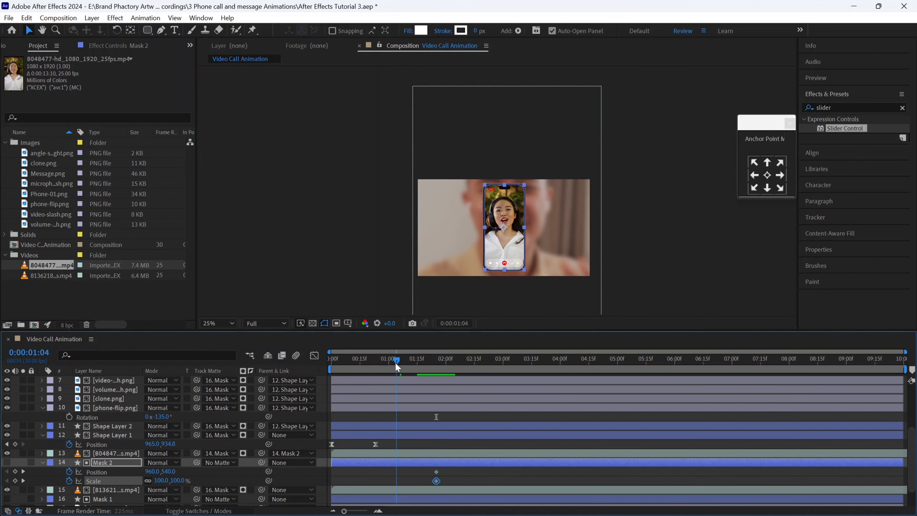
left_click(163, 481)
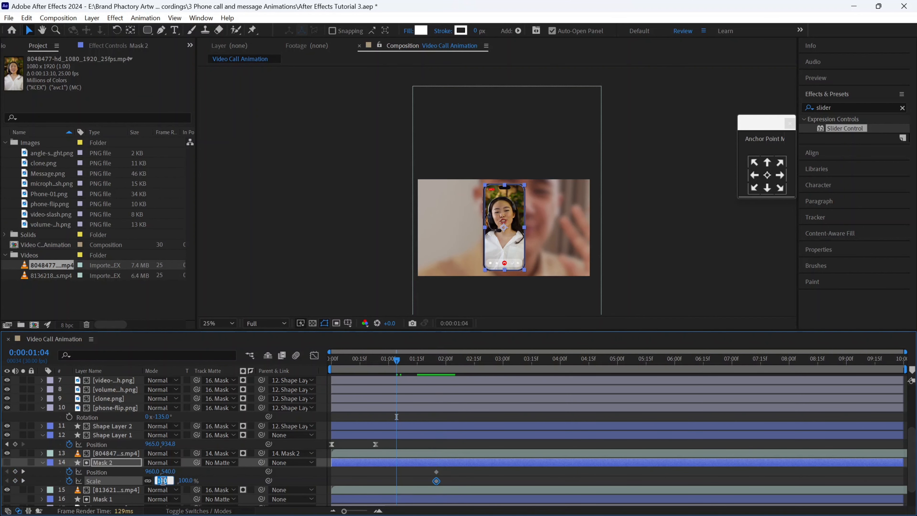
type("37")
key("Return")
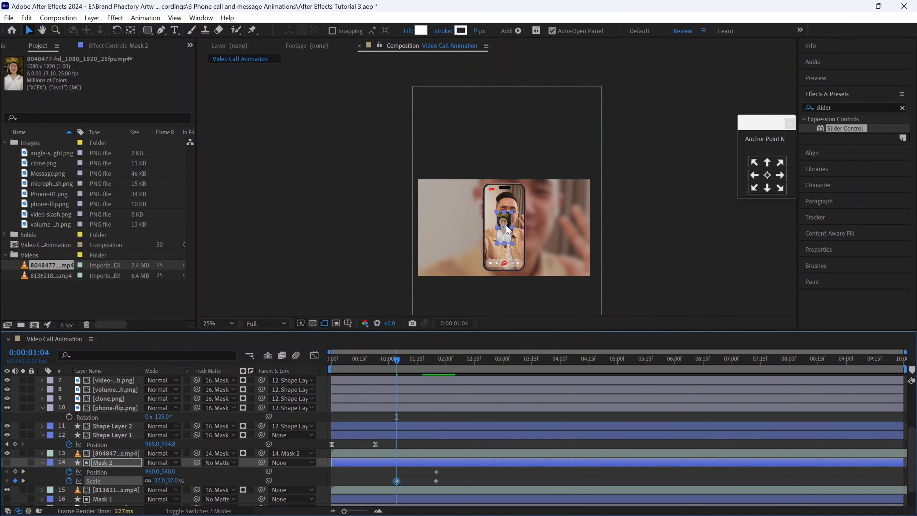
scroll(506, 225, "up", 2)
key("space")
left_click_drag(547, 269, 523, 207)
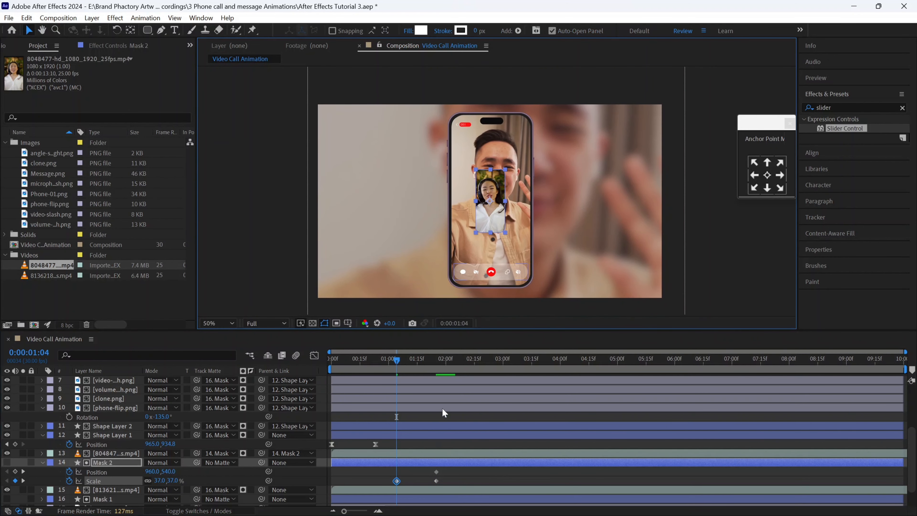
Add a Size keyframe to Mask 2's Rectangle Path 1 at 0:00:01:25
left_click(440, 363)
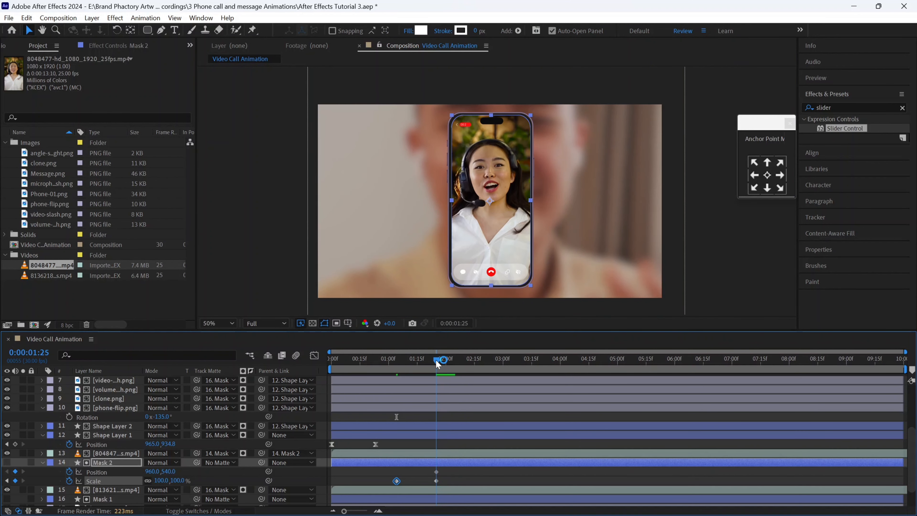
left_click(41, 461)
left_click(42, 463)
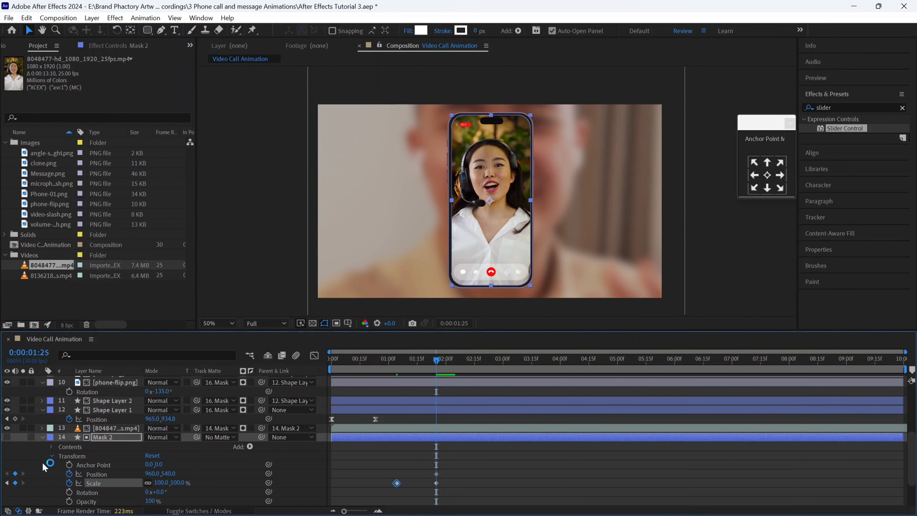
left_click(52, 446)
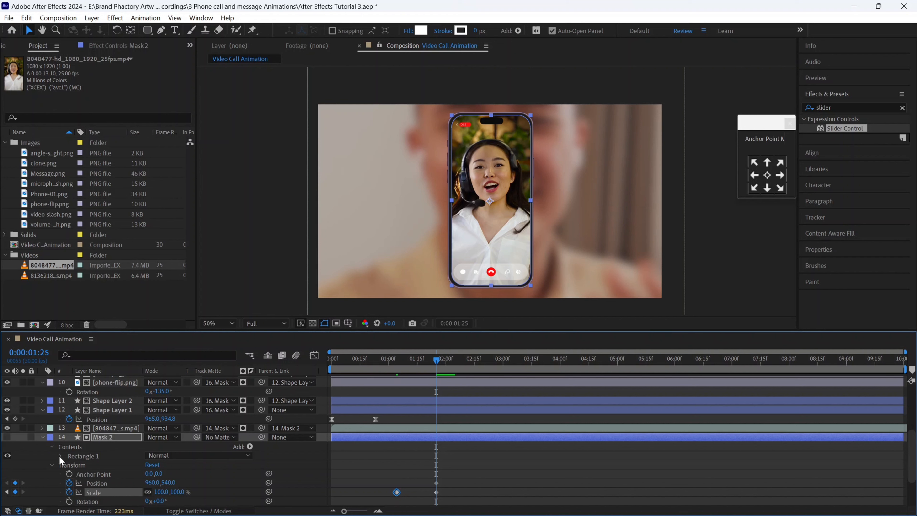
left_click(60, 455)
left_click(70, 466)
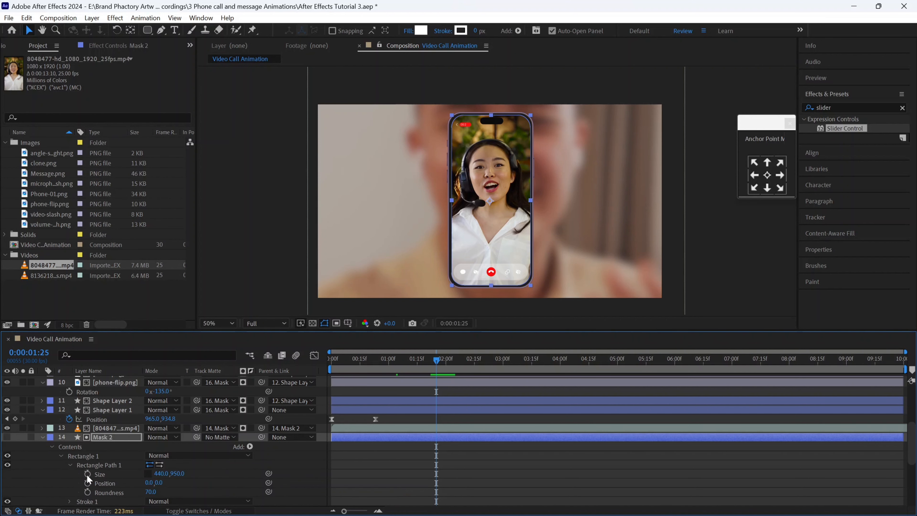
left_click(87, 474)
Show only Mask 2's keyframed properties and set its rectangle size to 400 by 600 at 0:00:01:04
left_click(473, 447)
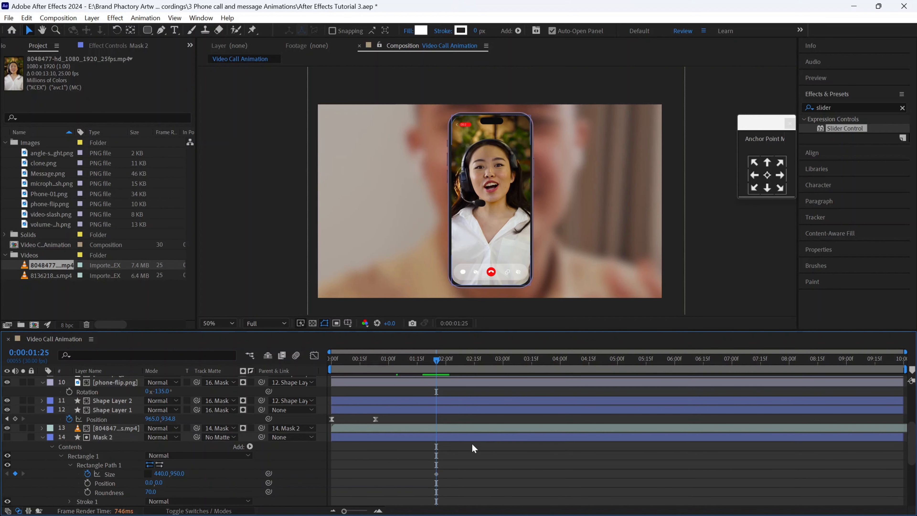
left_click(450, 439)
key("u")
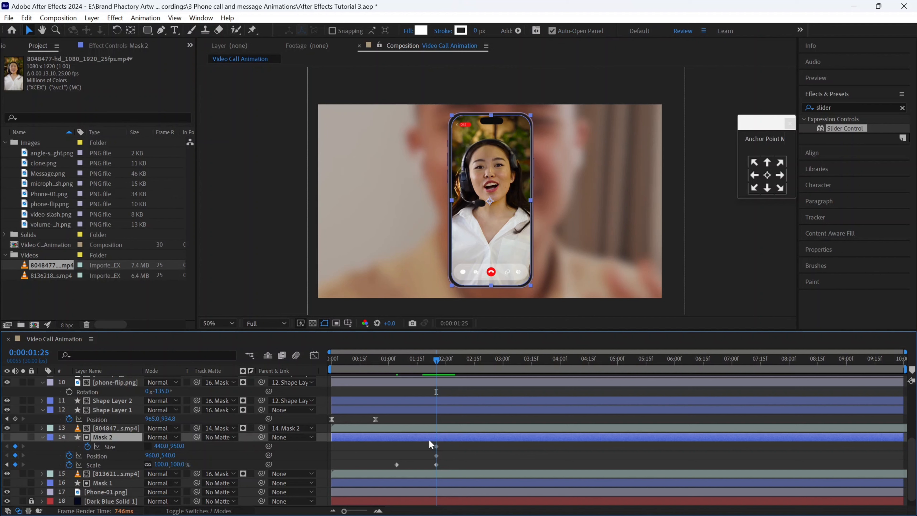
left_click(397, 365)
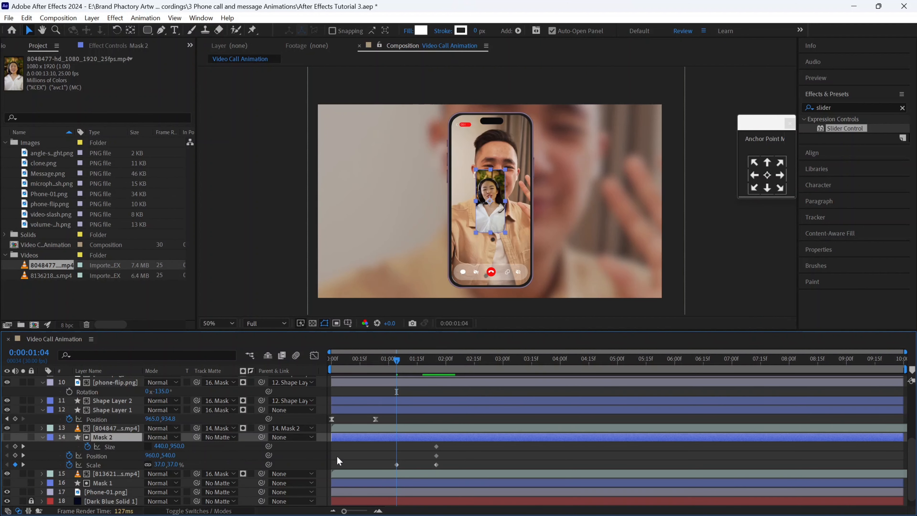
left_click(178, 446)
type("600")
key("Return")
left_click(161, 446)
type("40")
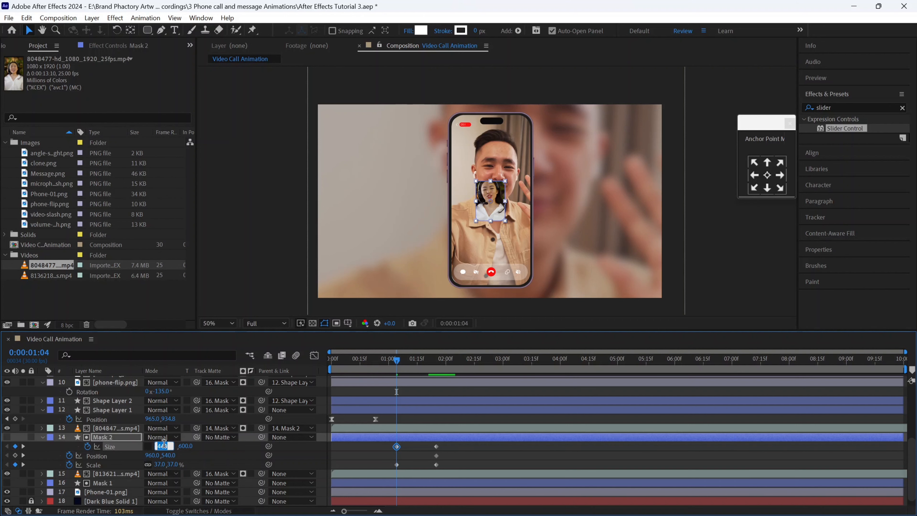
type("0")
key("Return")
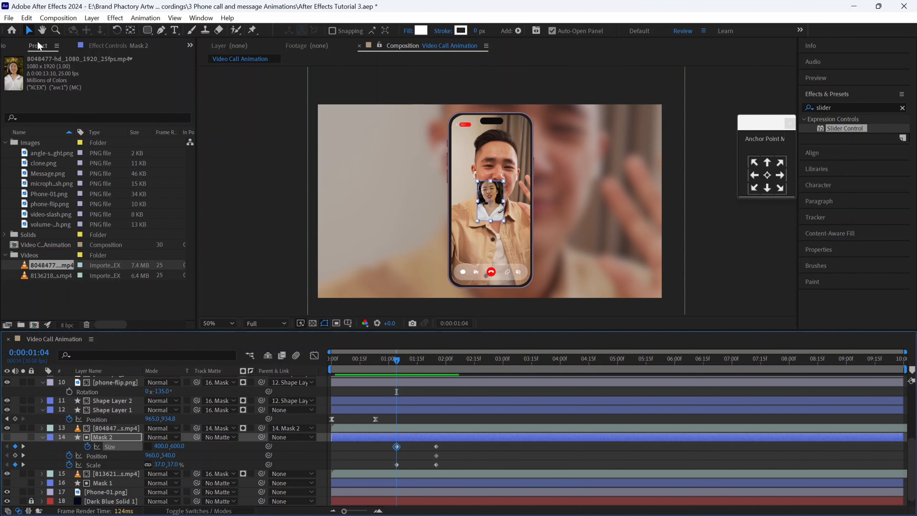
Move Mask 2 to position 1091, 751 at 0:00:01:04, so it sits just above the call controls at the phone screen's right edge
left_click_drag(487, 189, 512, 220)
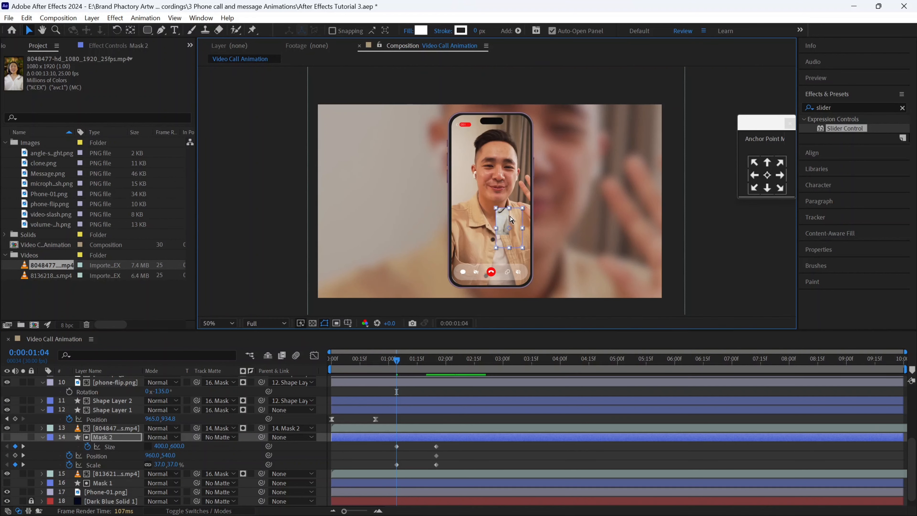
key("ctrl+z")
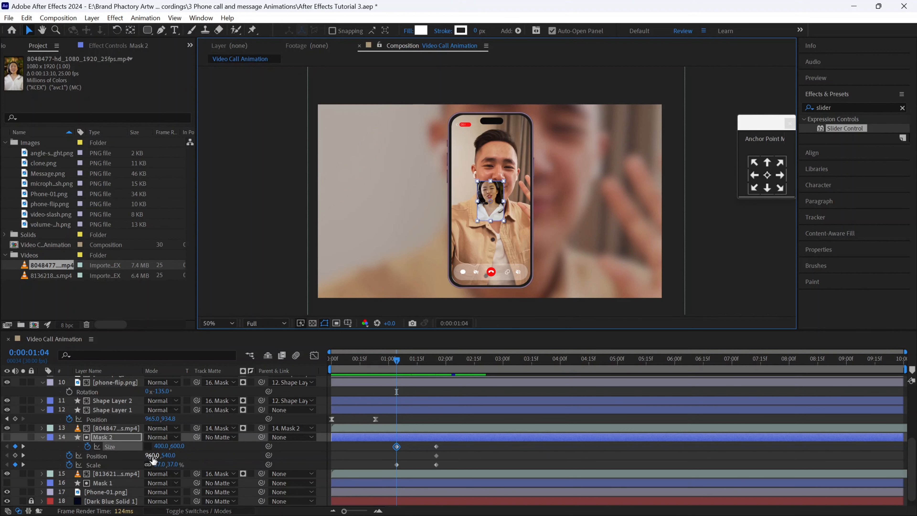
left_click_drag(152, 456, 200, 455)
left_click_drag(171, 459, 276, 454)
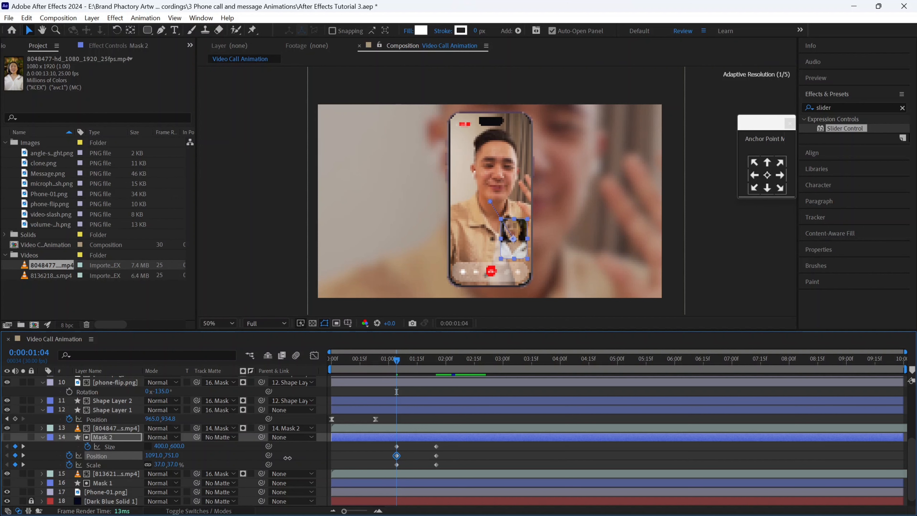
Keyframe the second caller footage's scale at 54% at 0:00:01:25 and 38% at 0:00:01:04
left_click(133, 428)
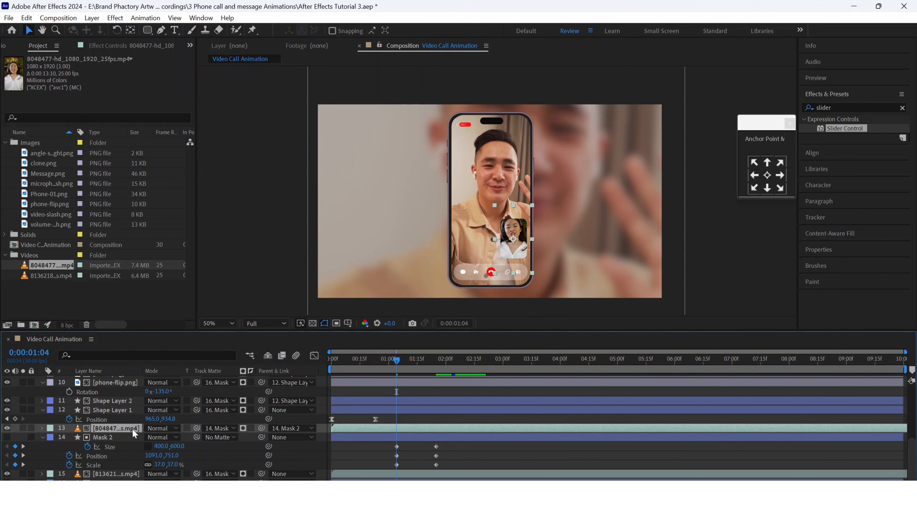
key("s")
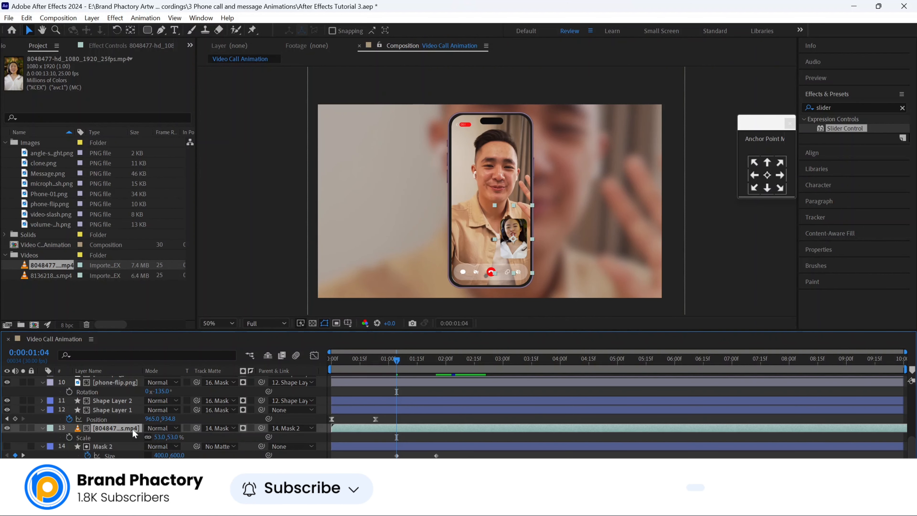
left_click_drag(445, 361, 436, 361)
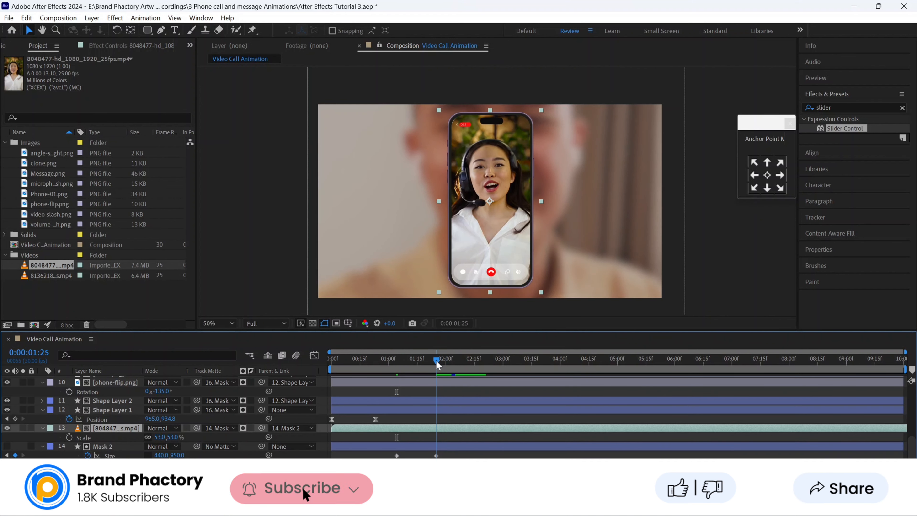
left_click_drag(161, 436, 158, 437)
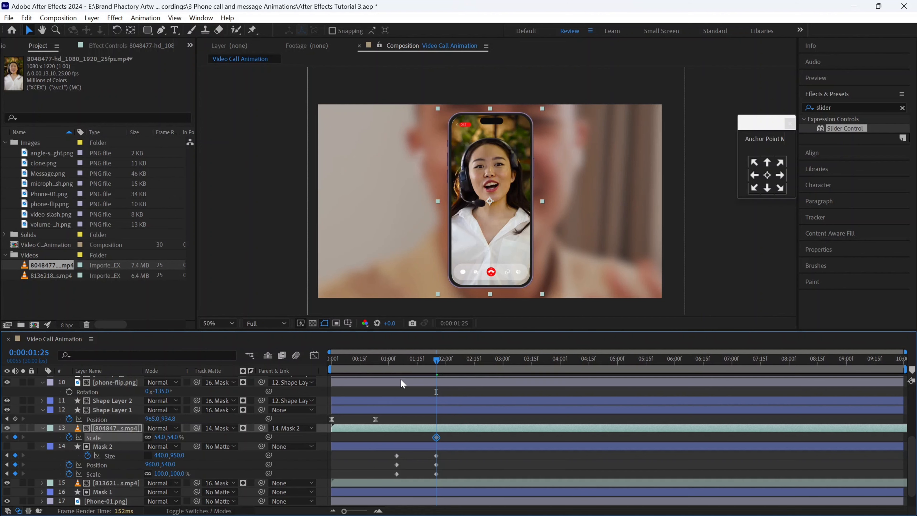
left_click_drag(400, 366, 396, 360)
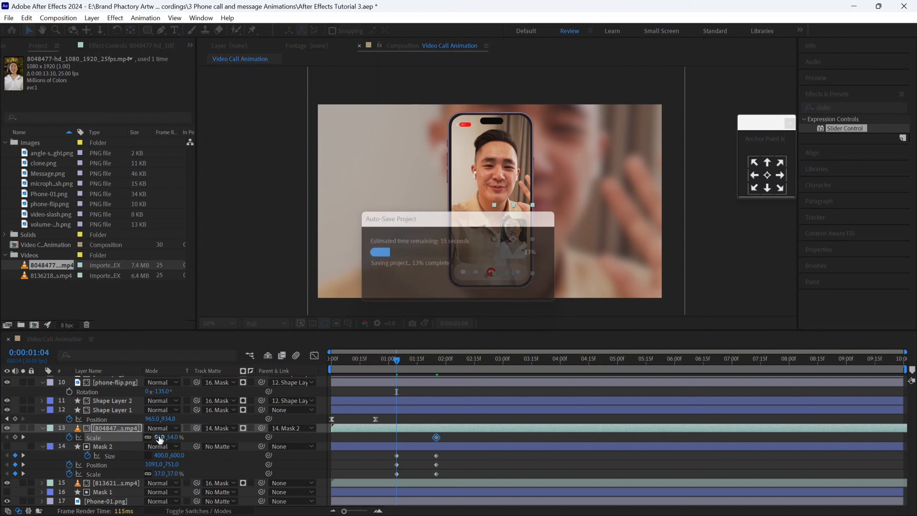
left_click_drag(160, 439, 152, 436)
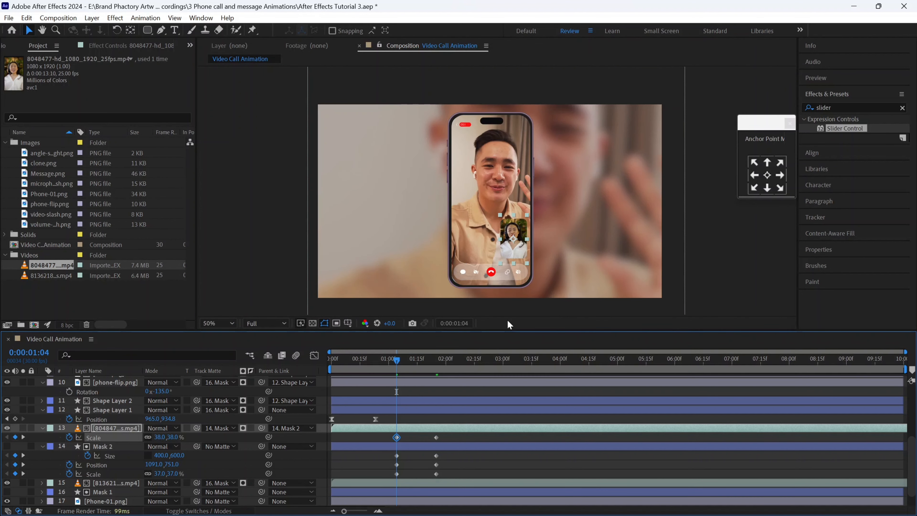
Apply Easy Ease to all the footage Scale keyframes and Mask 2's Size, Position and Scale keyframes
left_click_drag(448, 434, 391, 475)
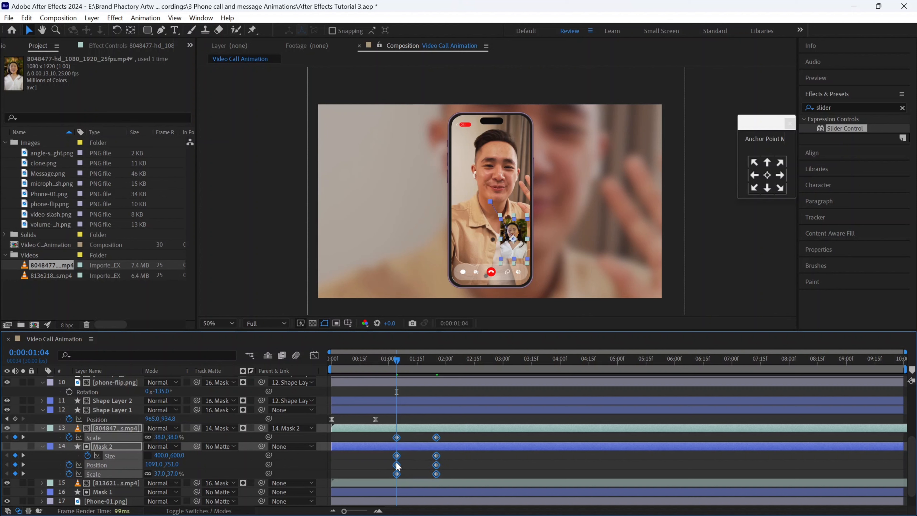
right_click(397, 458)
mouse_move(440, 504)
left_click(549, 372)
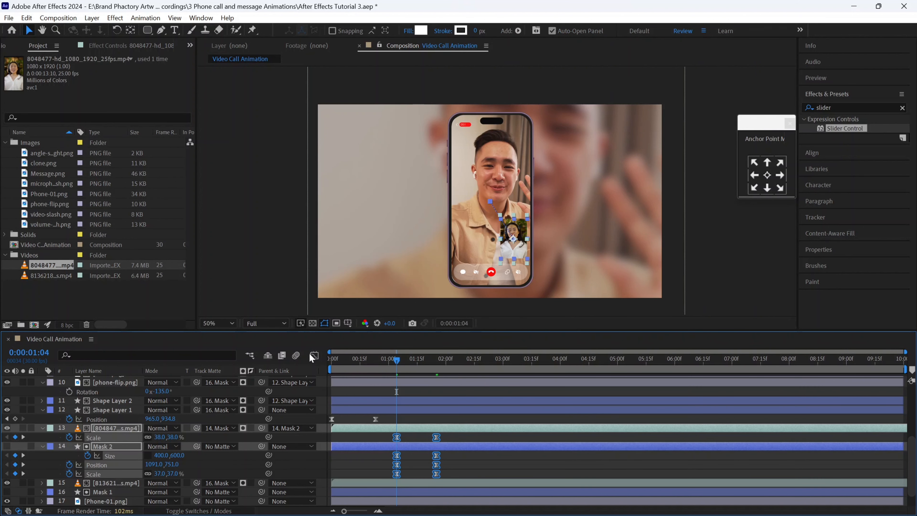
Extend the eased keyframes' influence handles inward from both ends in the speed graph to sharpen the middle peak
key("shift+F3")
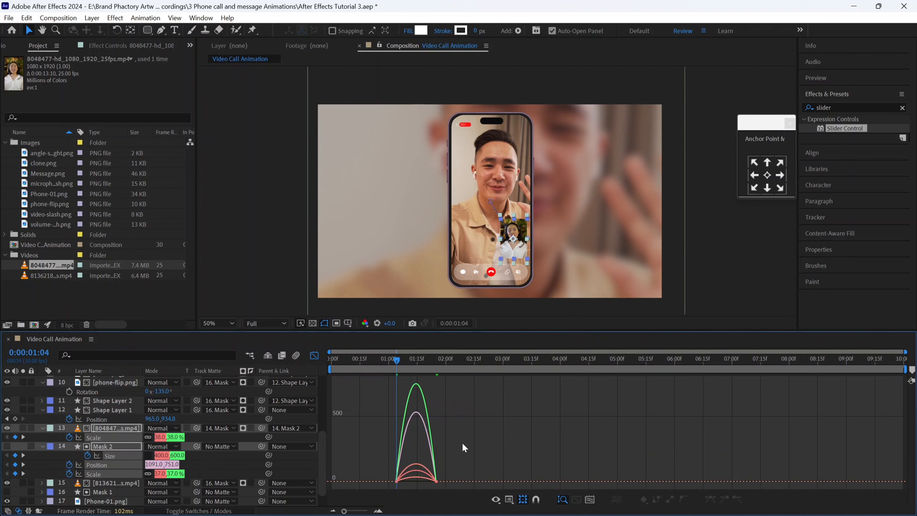
left_click(378, 511)
left_click_drag(516, 438, 389, 492)
left_click_drag(455, 480, 424, 478)
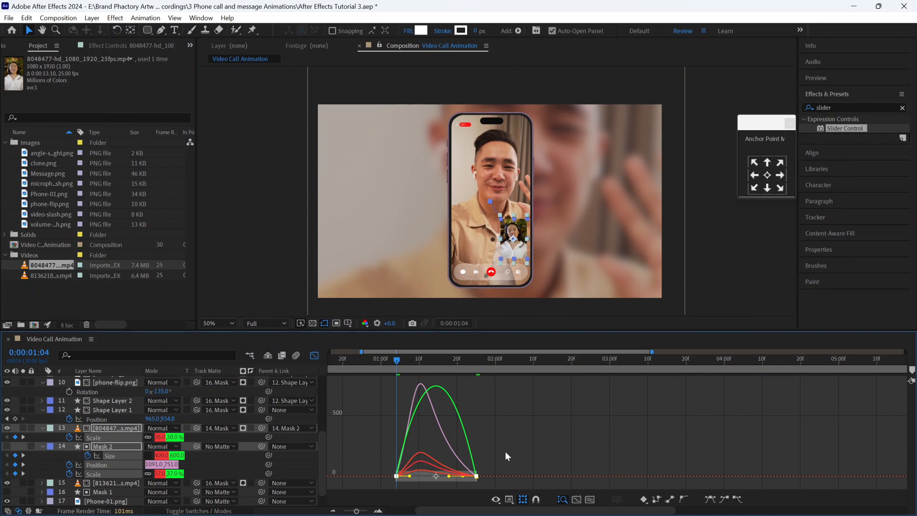
left_click_drag(512, 444, 424, 479)
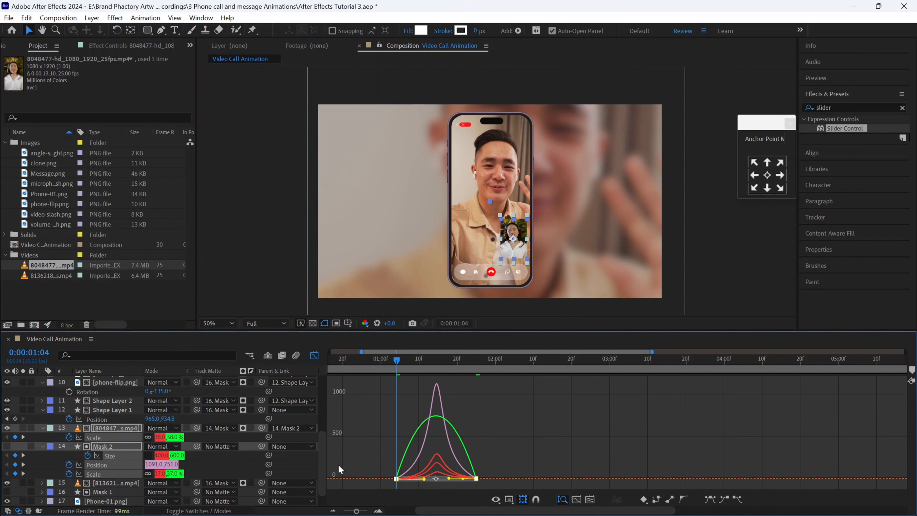
left_click(314, 357)
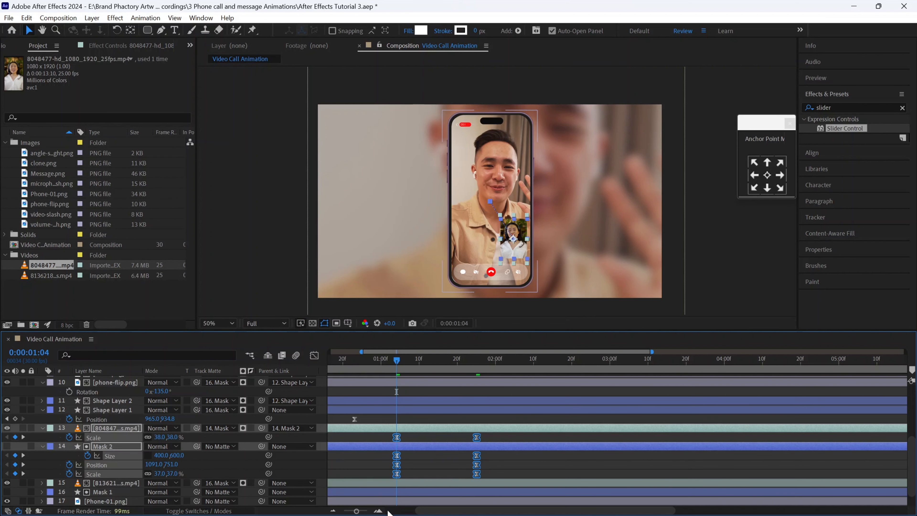
left_click_drag(357, 511, 339, 512)
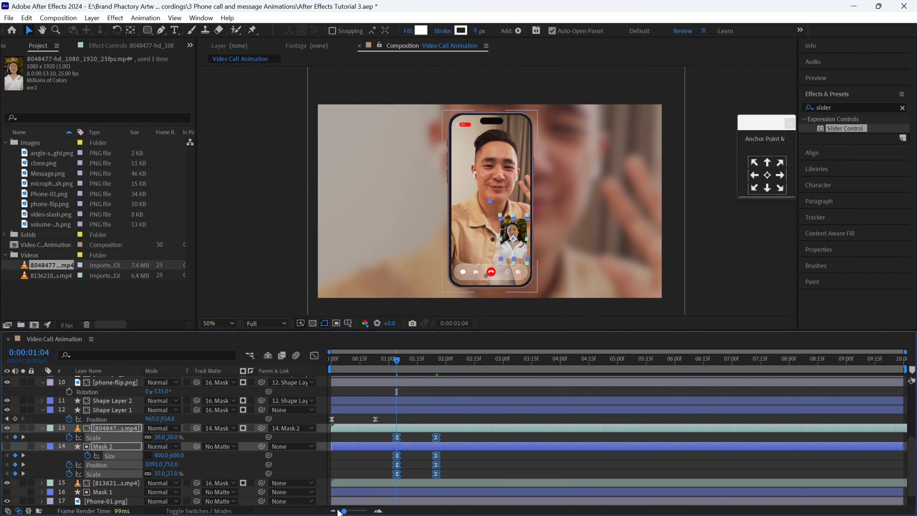
Preview the second caller's video growing to fill the phone screen from the start of the composition
left_click(328, 361)
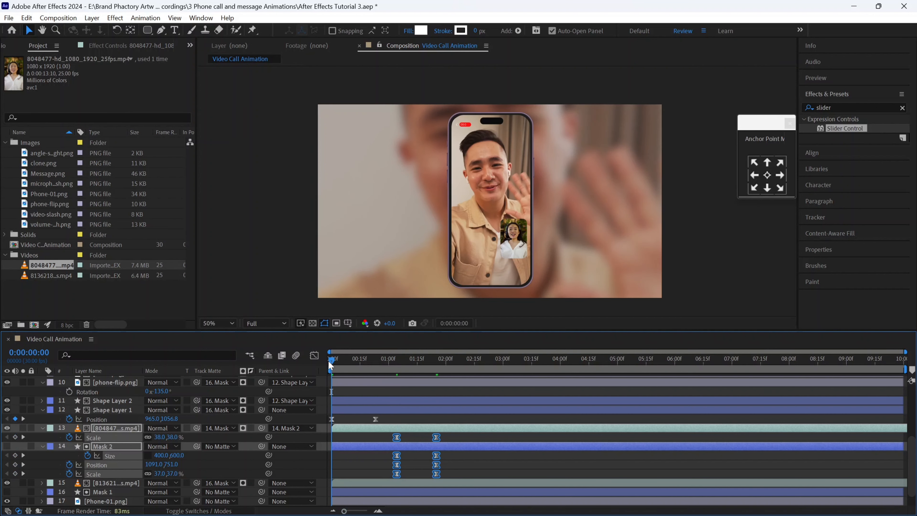
key("space")
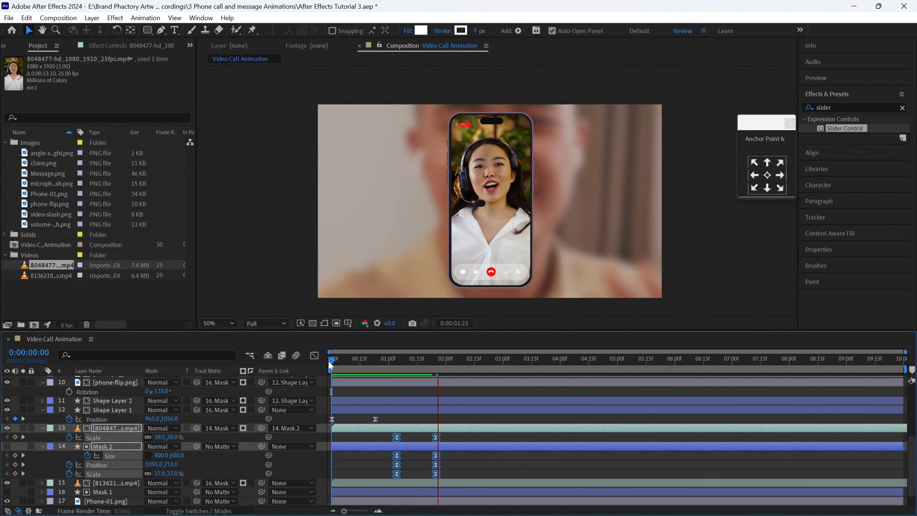
key("space")
left_click(403, 440)
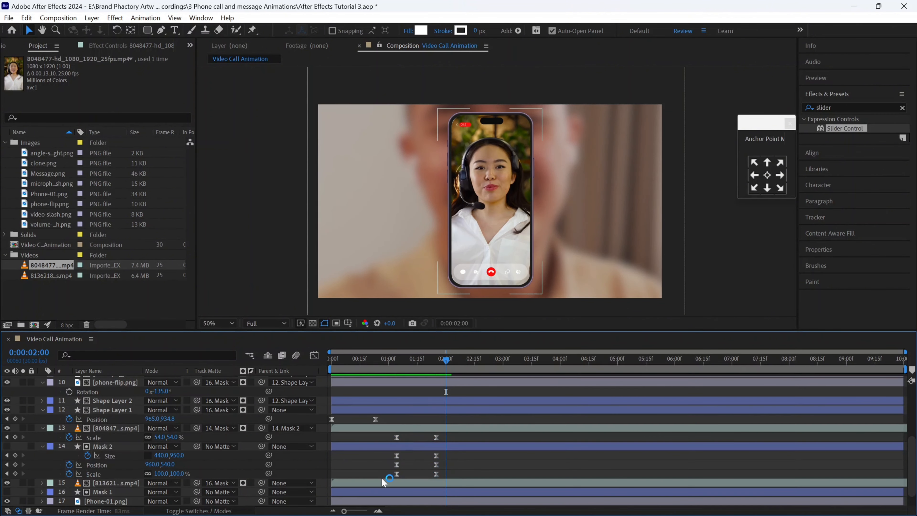